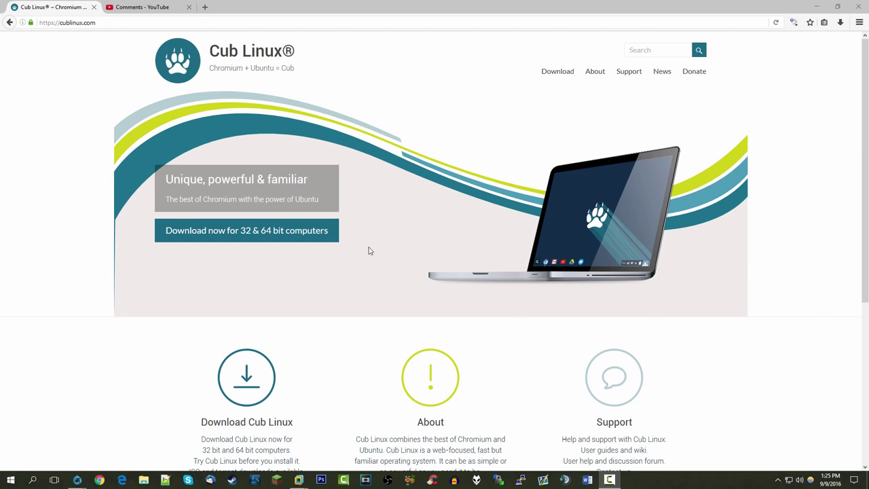
Review the YouTube comments requesting a Cub Linux overview and look through the Cub Linux home page.
left_click(143, 7)
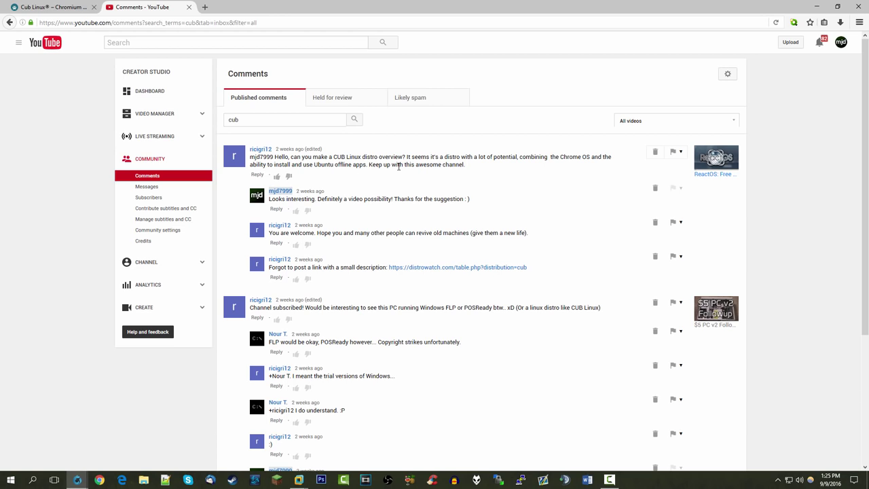
left_click(51, 7)
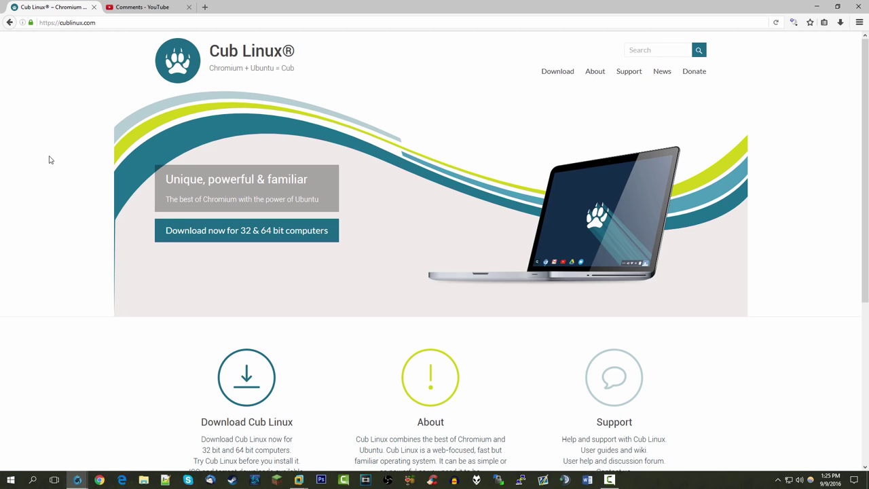
scroll(50, 167, "down", 4)
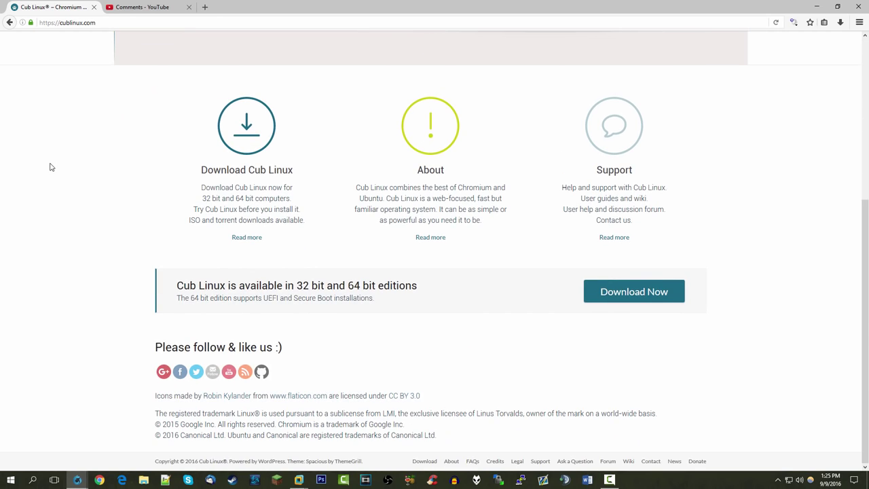
scroll(51, 167, "up", 4)
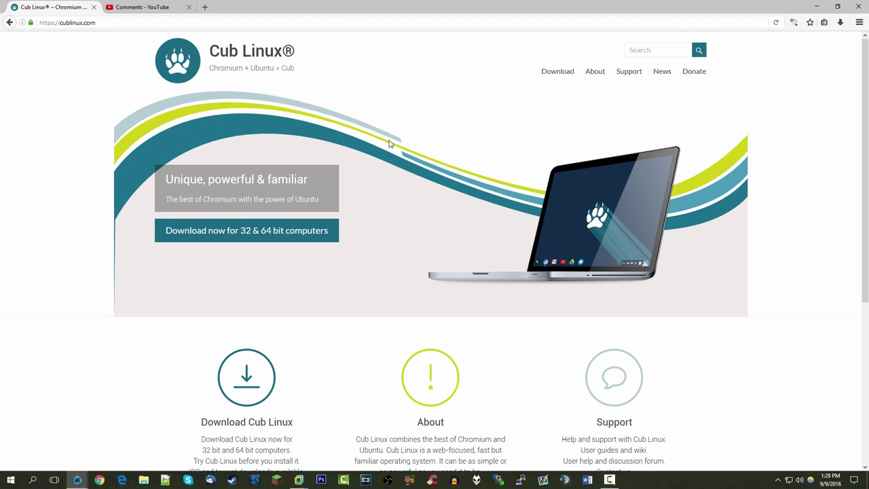
Read the Cub Linux site's About page and the FAQ entry on whether it is part of Ubuntu or backed by Canonical.
left_click(603, 78)
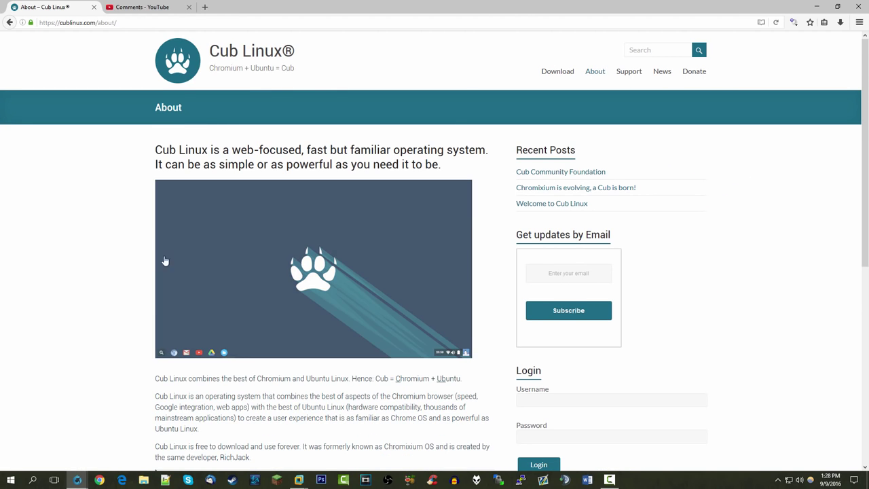
scroll(113, 276, "down", 1)
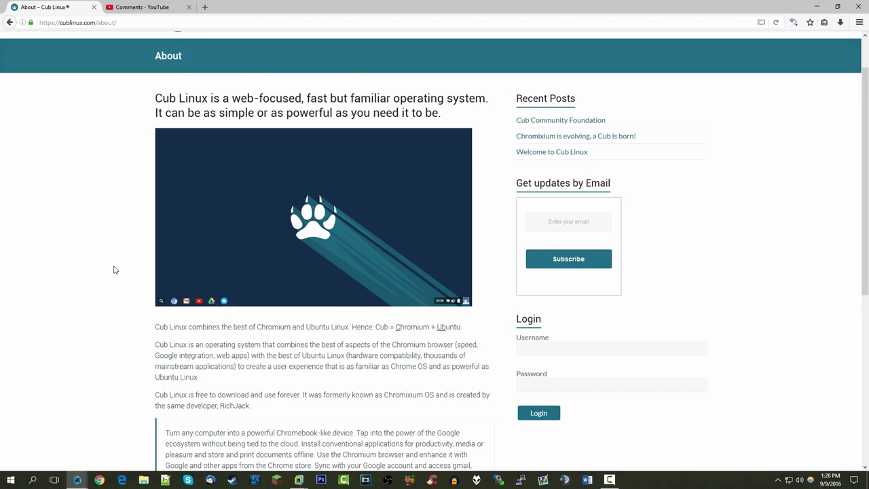
scroll(112, 268, "up", 1)
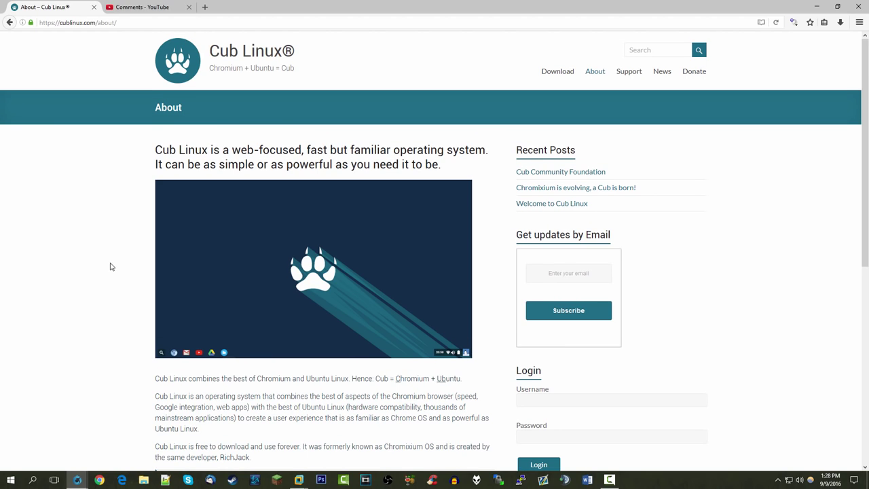
left_click_drag(253, 459, 218, 460)
left_click(256, 461)
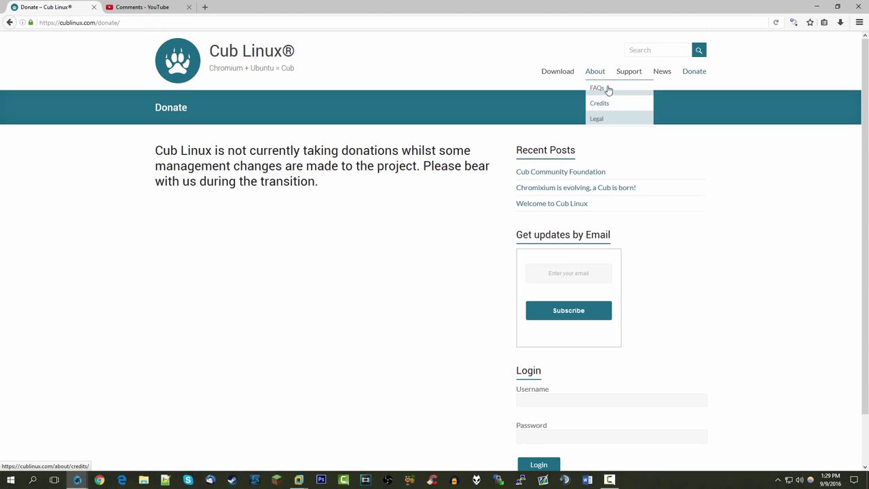
left_click(609, 89)
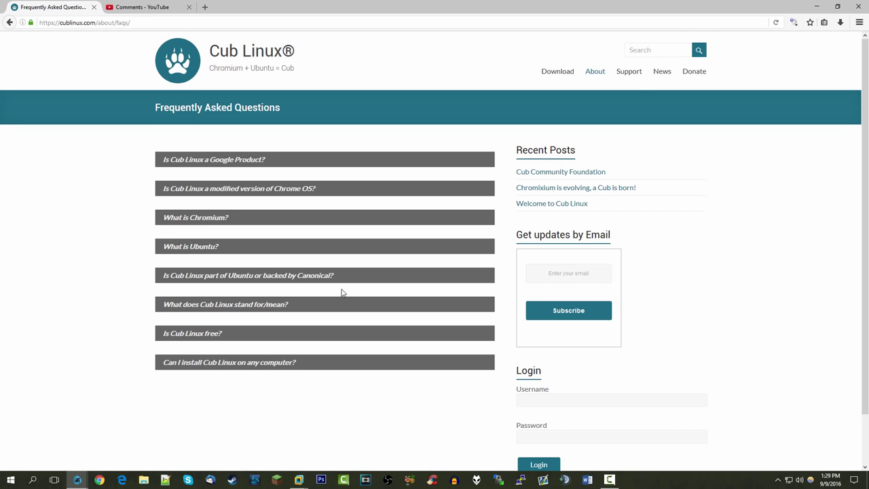
left_click(317, 276)
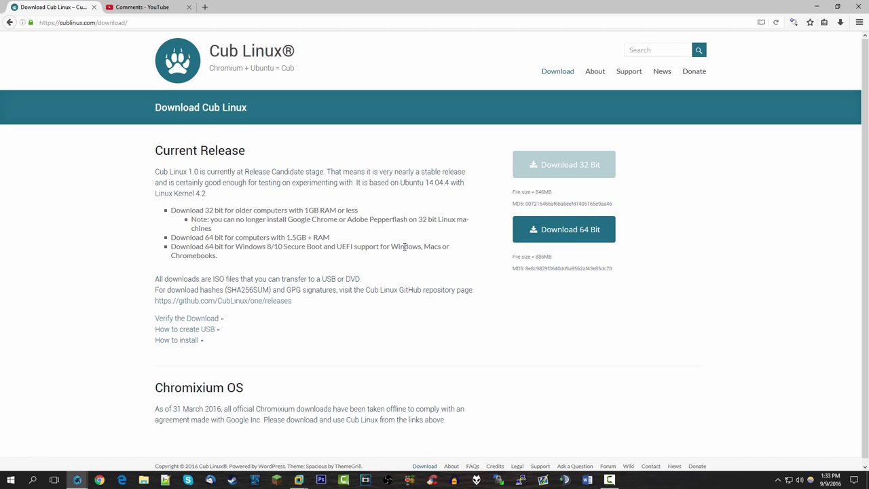
Request the 32-bit Cub Linux ISO download and dismiss the save prompt.
left_click(571, 166)
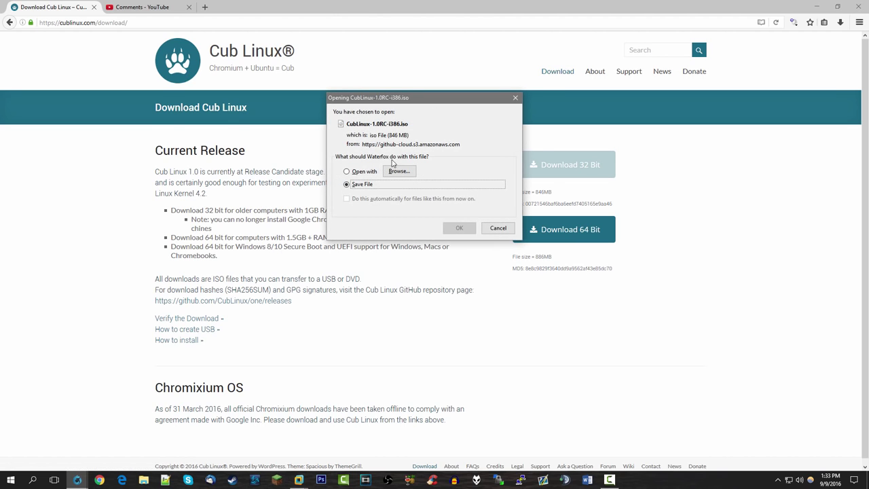
left_click(499, 226)
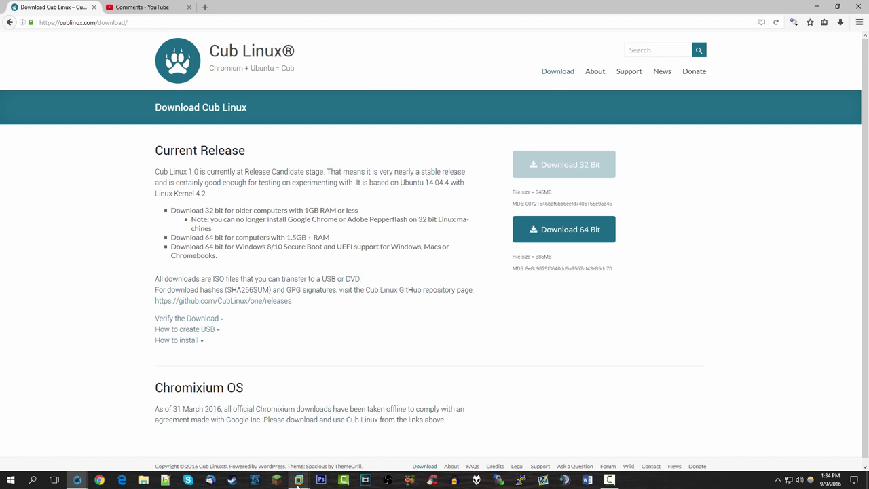
Switch to VMware Workstation, power on the Cub Linux virtual machine and display it full screen.
mouse_move(298, 485)
left_click(385, 437)
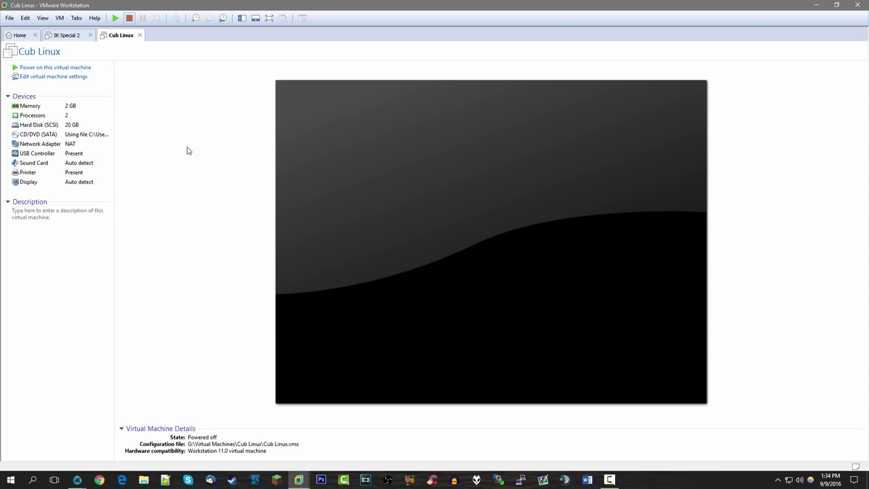
left_click(90, 73)
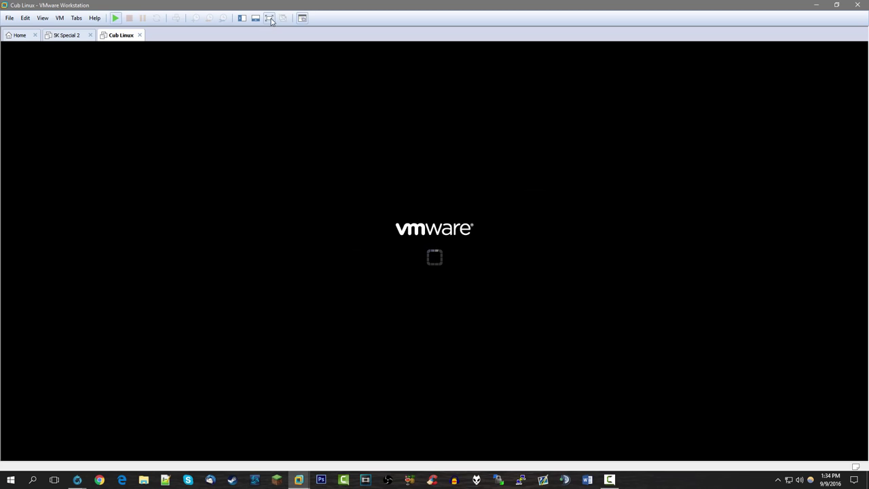
left_click(271, 22)
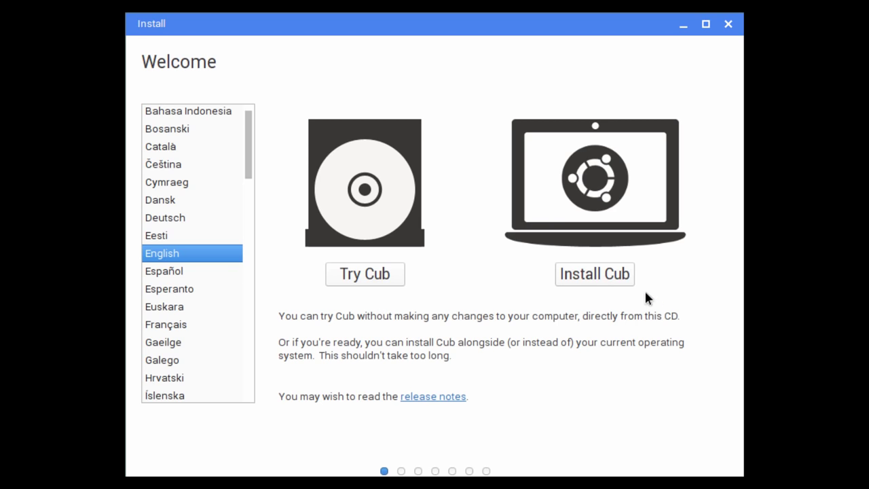
Install Cub with the erase-disk option, without encryption or LVM, and approve writing the partition changes to disk.
left_click(600, 273)
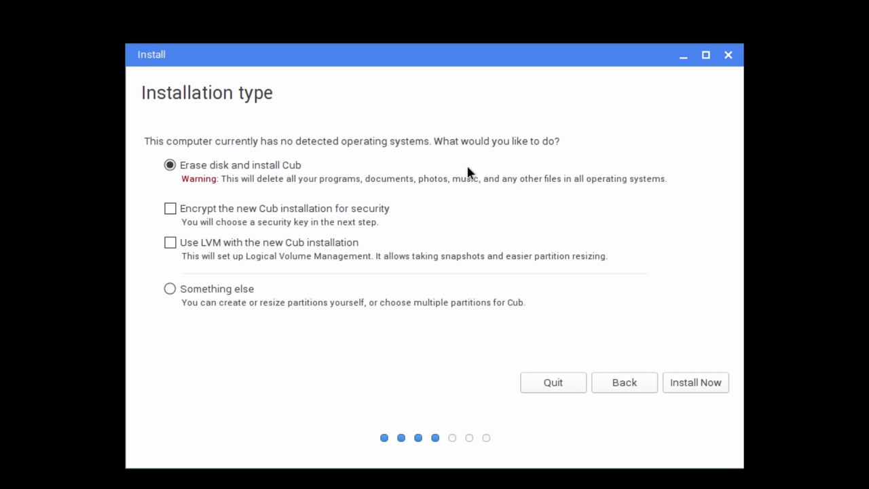
left_click(701, 386)
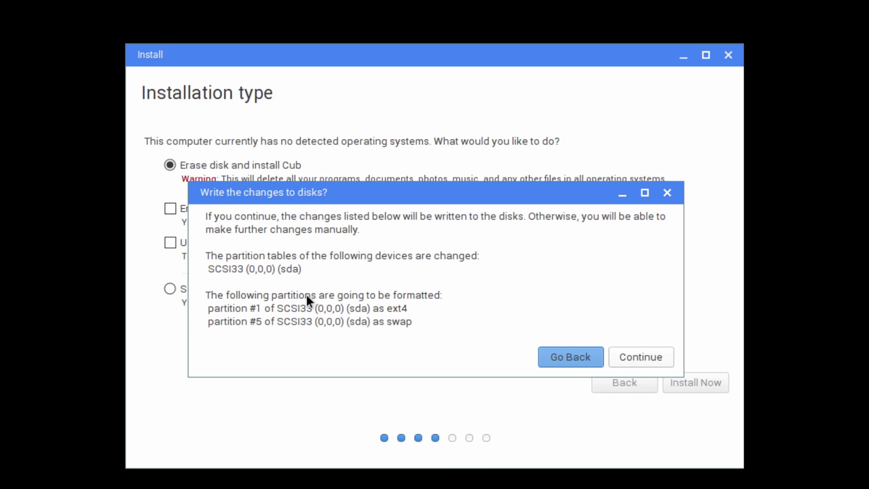
left_click(647, 357)
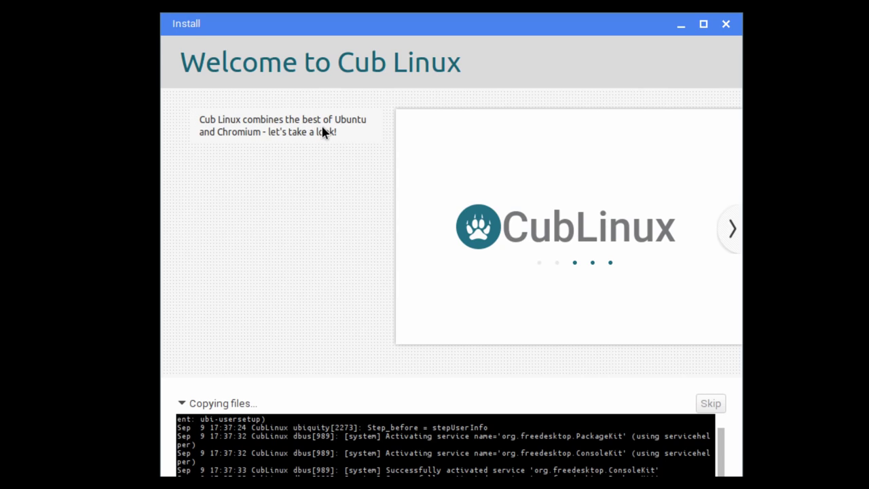
Look through the installer's feature slides up to the one on creating and editing documents in the cloud.
left_click(733, 230)
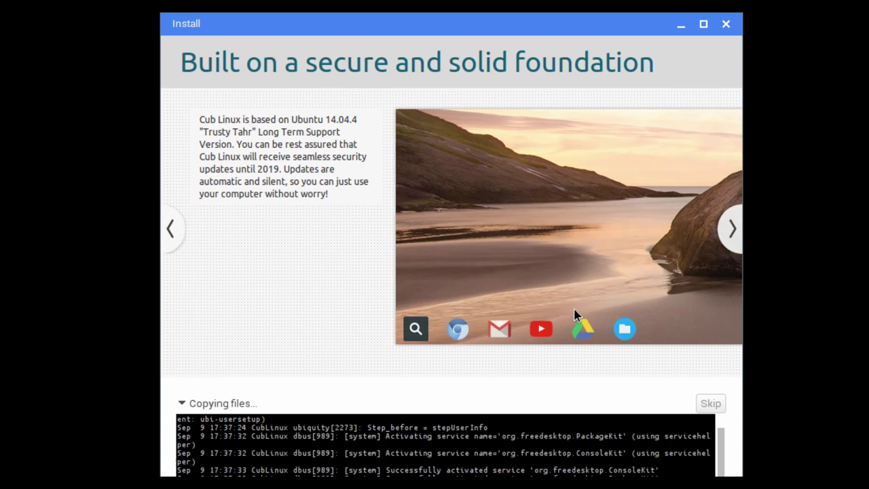
left_click(732, 229)
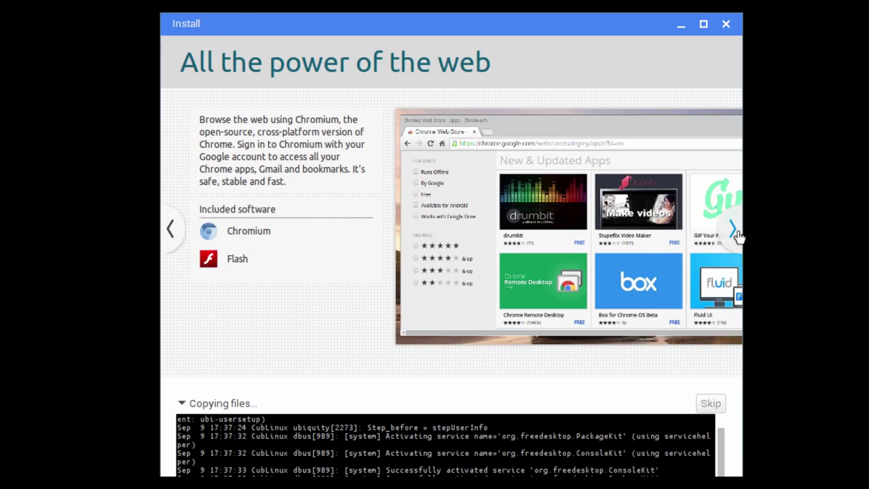
left_click(738, 233)
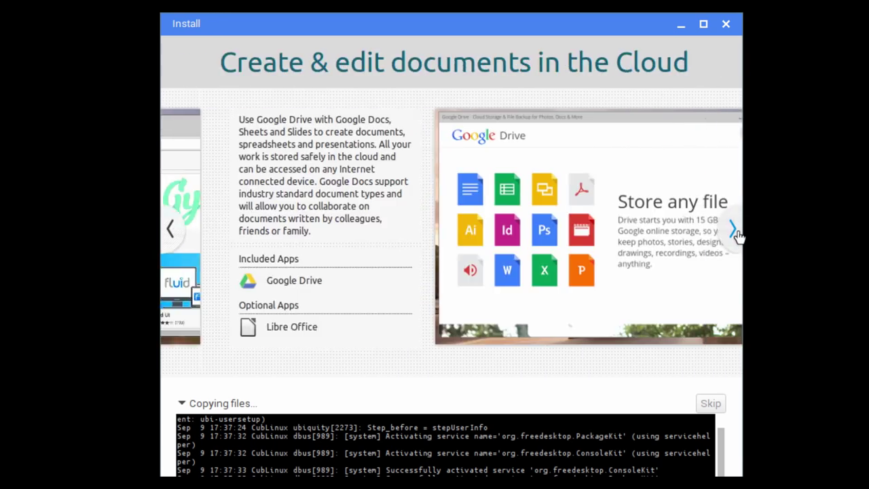
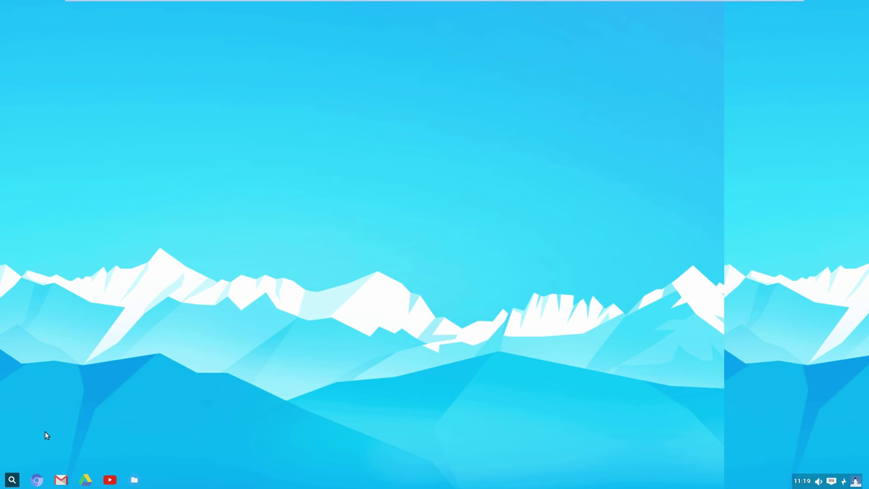
Open the Files app, enlarge its window and move it closer to the middle of the desktop.
left_click(134, 480)
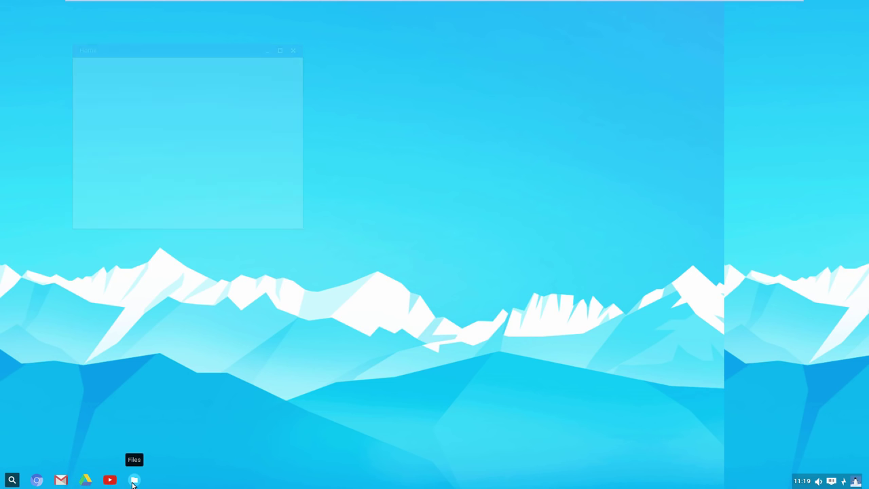
left_click_drag(300, 227, 531, 367)
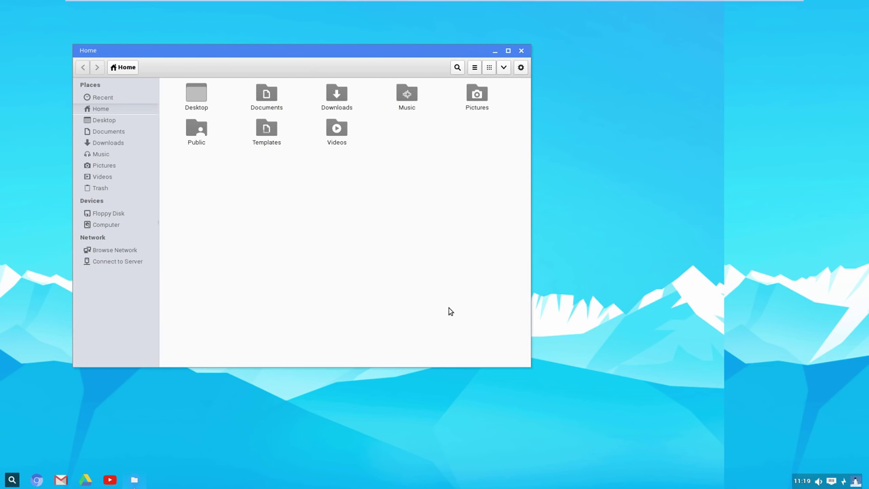
left_click_drag(344, 52, 408, 64)
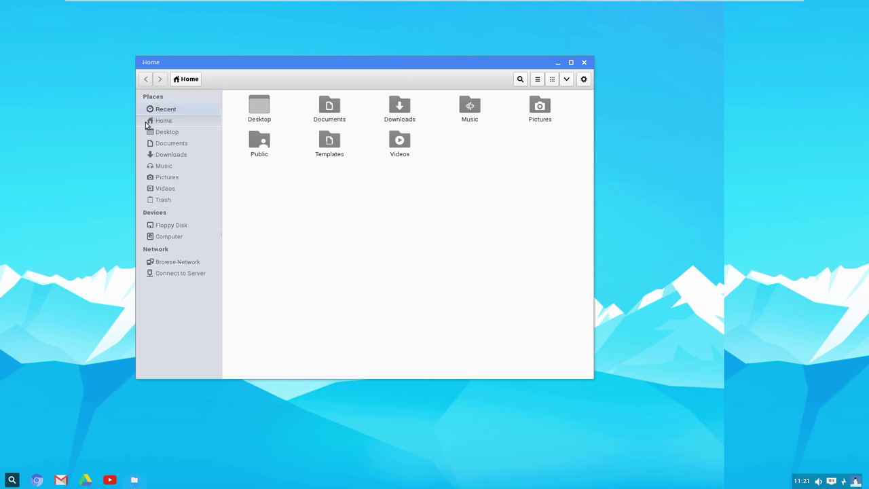
Examine the Computer root folders in the file manager and close the window.
left_click(180, 237)
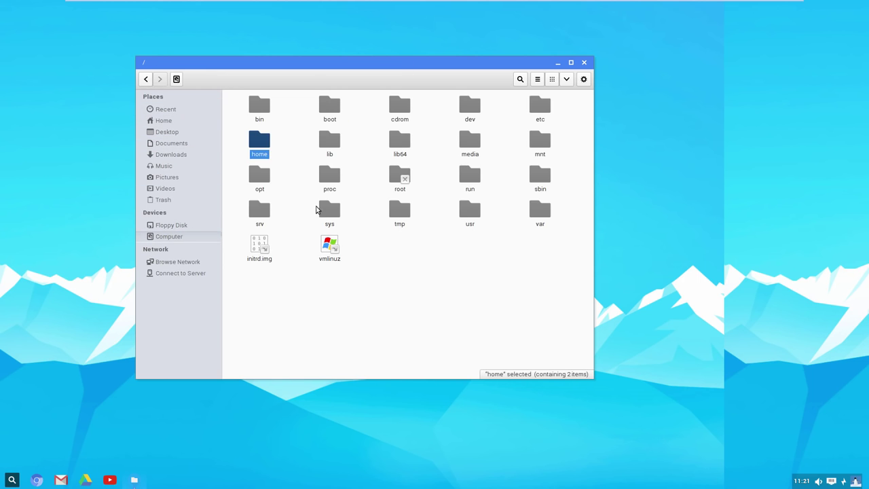
left_click(450, 274)
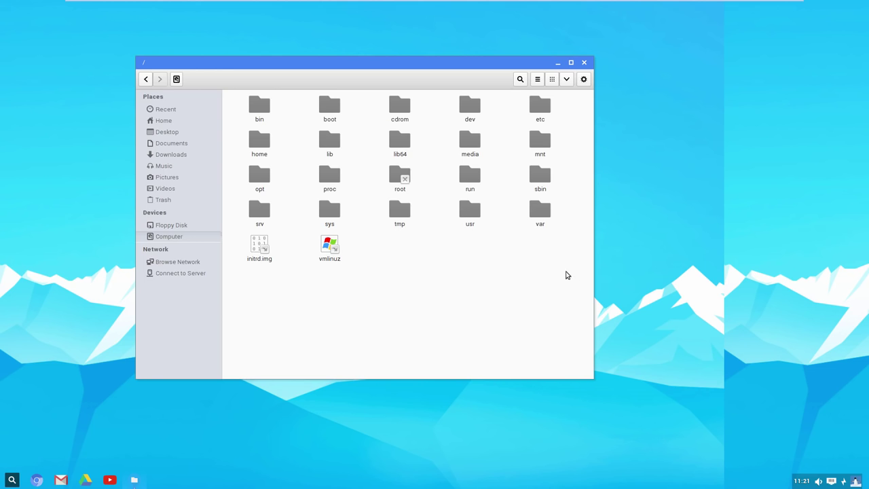
left_click_drag(569, 276, 496, 269)
key("ctrl+w")
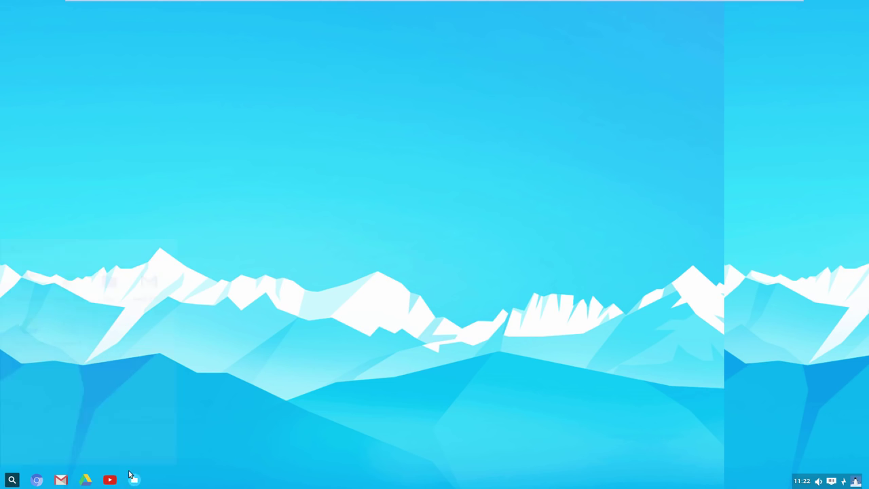
Bring up the application launcher to see its apps and dismiss it.
key("super")
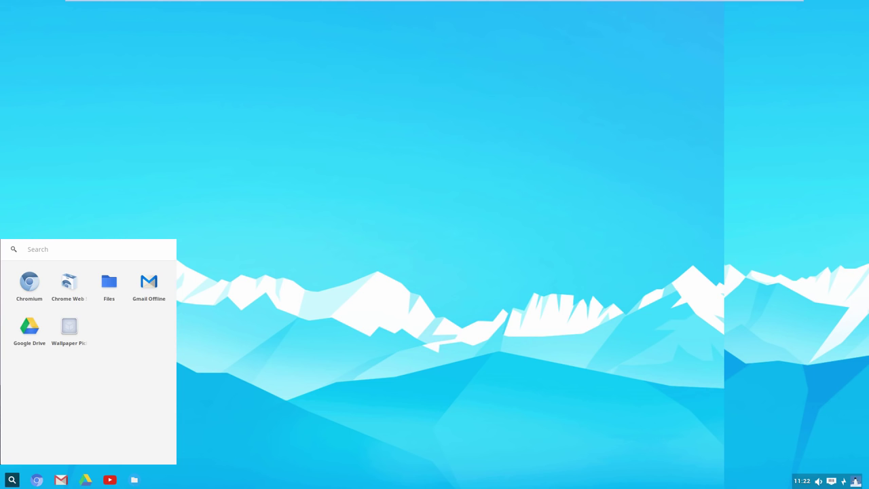
key("super")
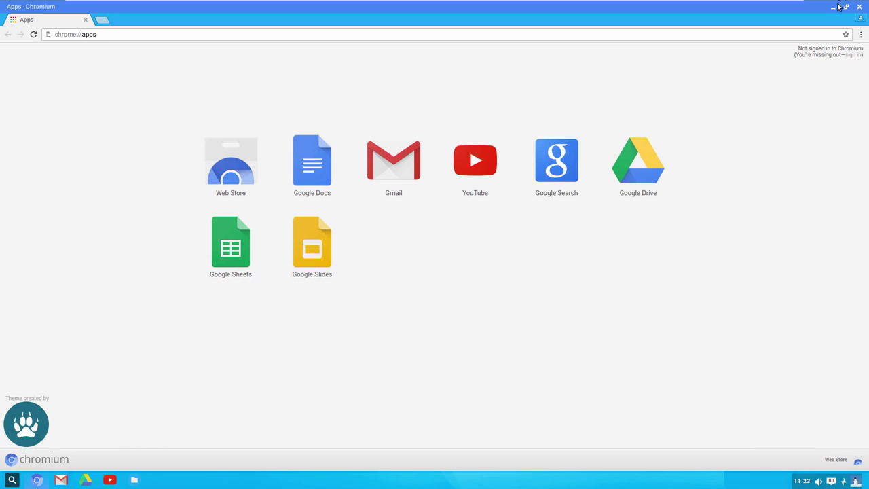
Close the Chromium apps window and open the YouTube app.
left_click(859, 6)
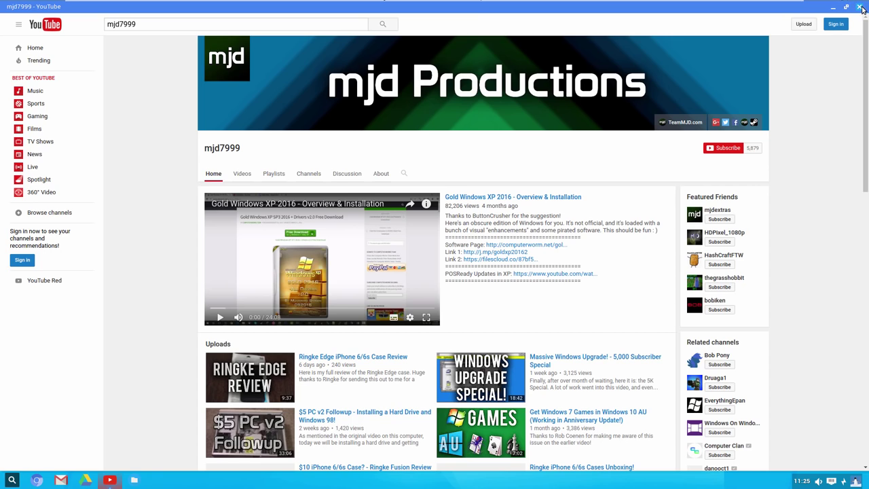
left_click(109, 480)
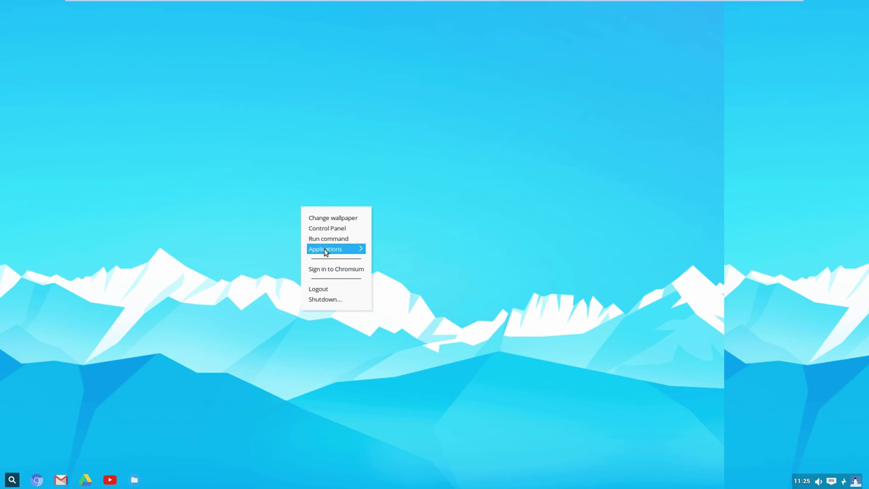
Look through the Settings, Accessories and Internet applications, open the BitTorrent Client and decline its file-sharing terms.
mouse_move(328, 251)
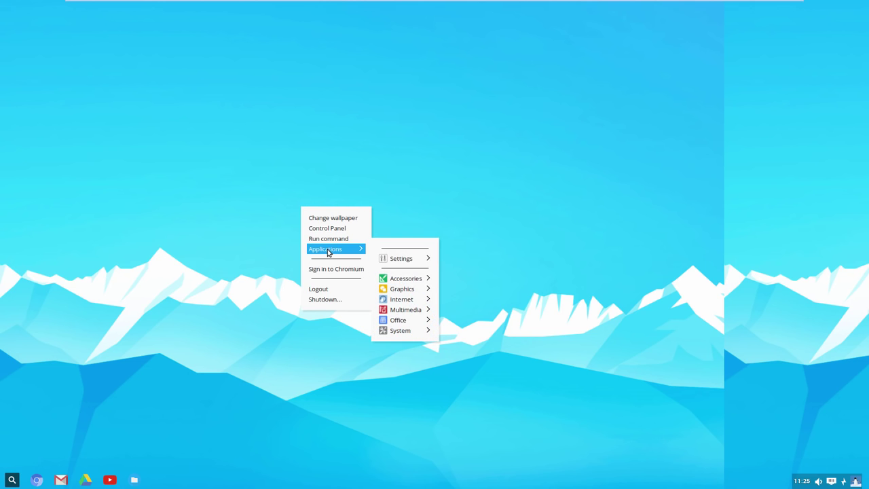
mouse_move(408, 258)
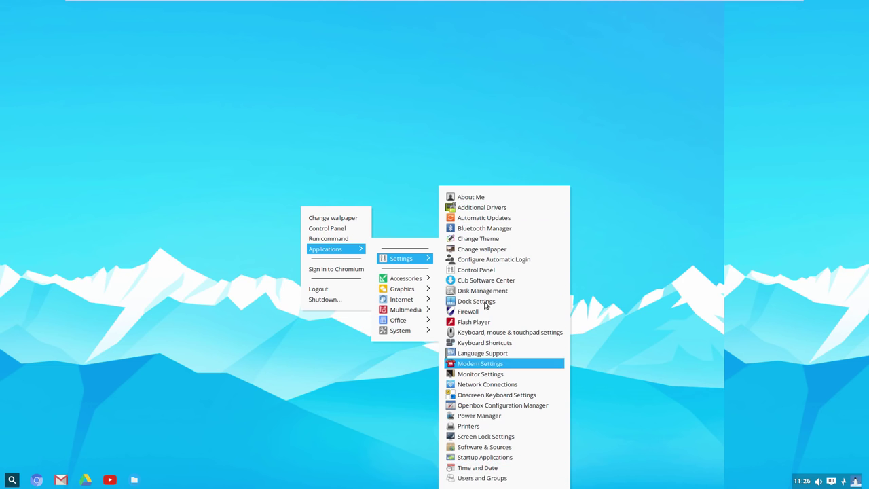
mouse_move(416, 278)
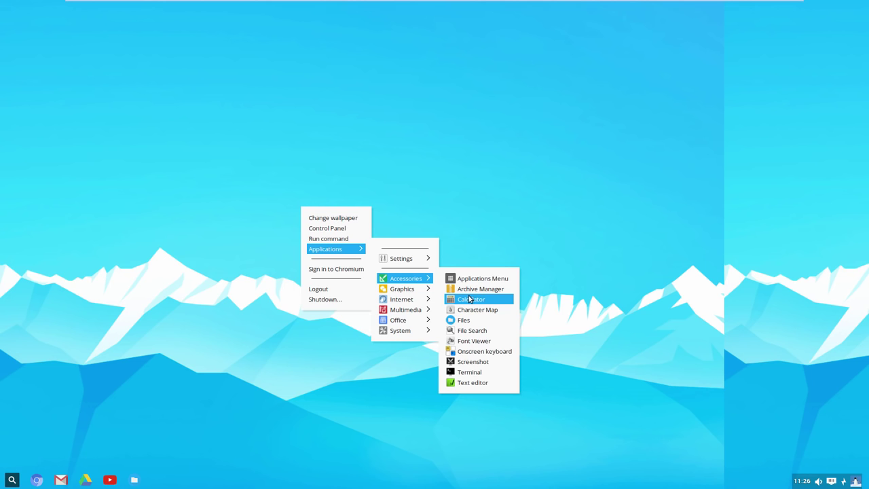
mouse_move(403, 303)
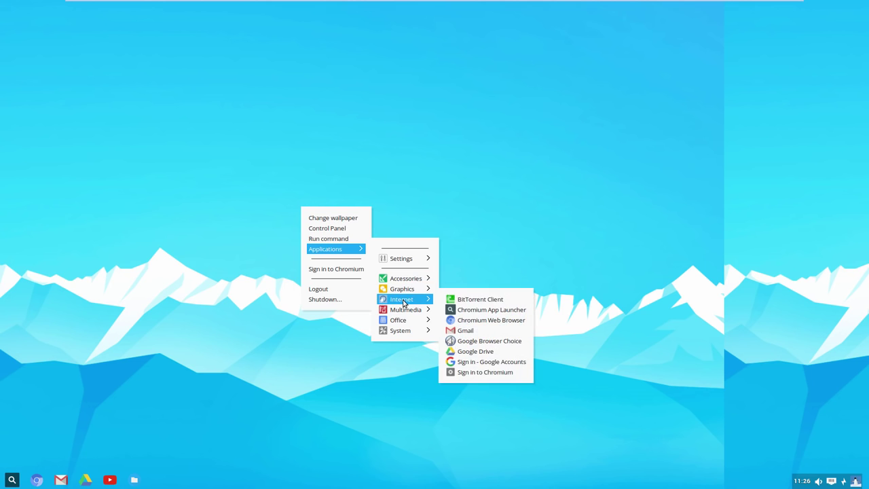
left_click(486, 302)
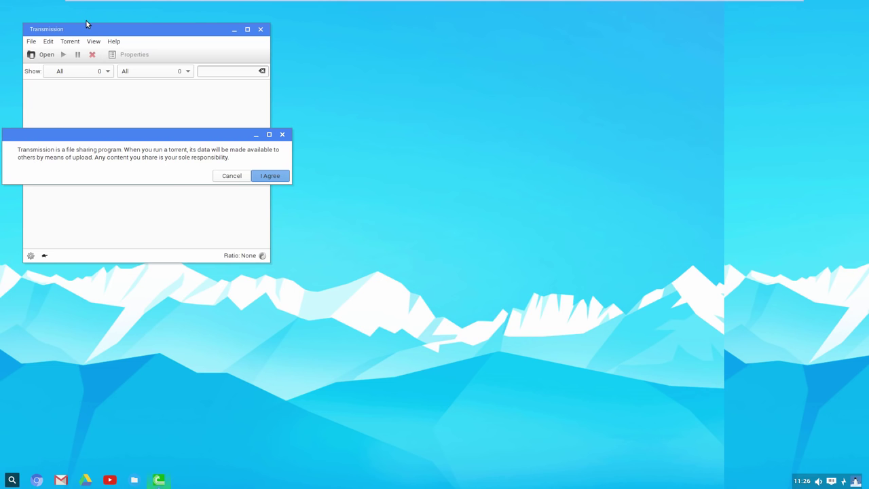
left_click(229, 177)
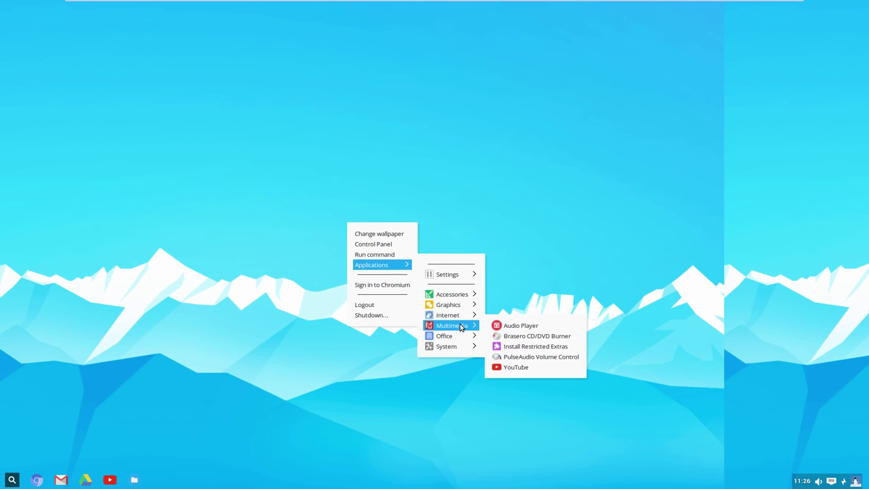
Review the Accessories category among the desktop's applications and dismiss the list.
left_click(303, 185)
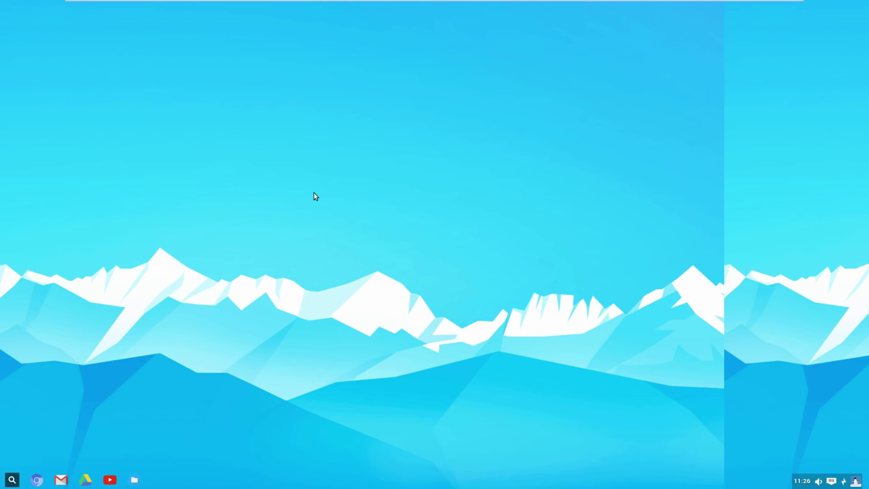
right_click(314, 194)
mouse_move(354, 235)
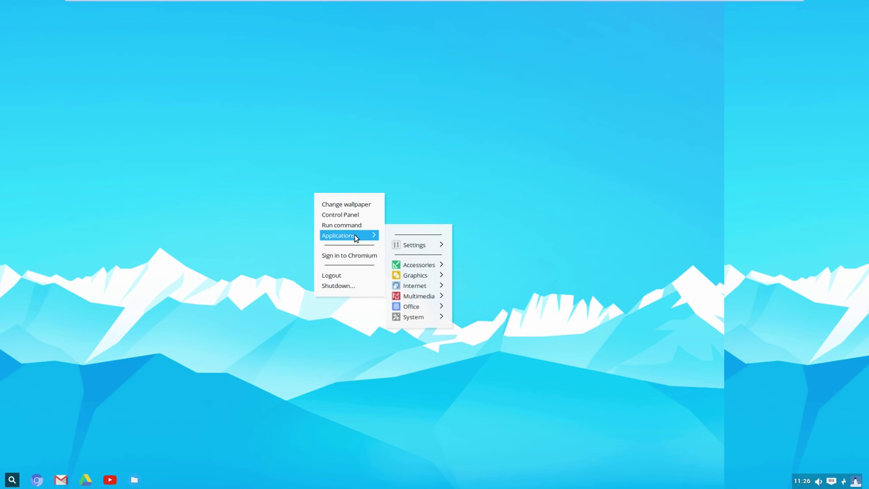
mouse_move(416, 269)
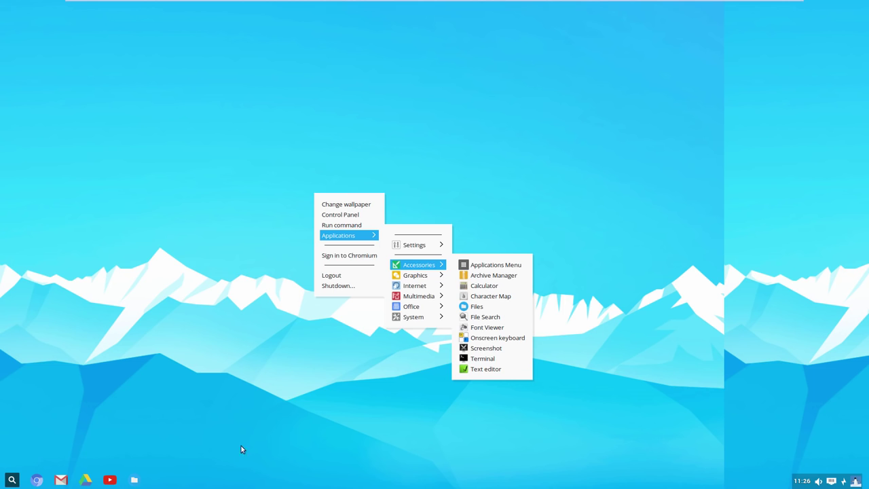
left_click(425, 191)
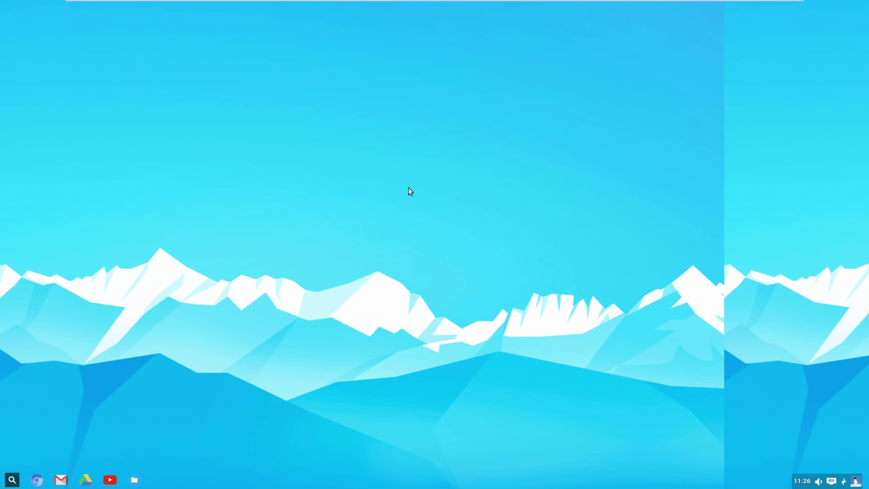
Open Applications Menu from the Accessories category, read the "DRAG THE ICON TO THE DOCK" note and close it.
right_click(279, 193)
mouse_move(303, 236)
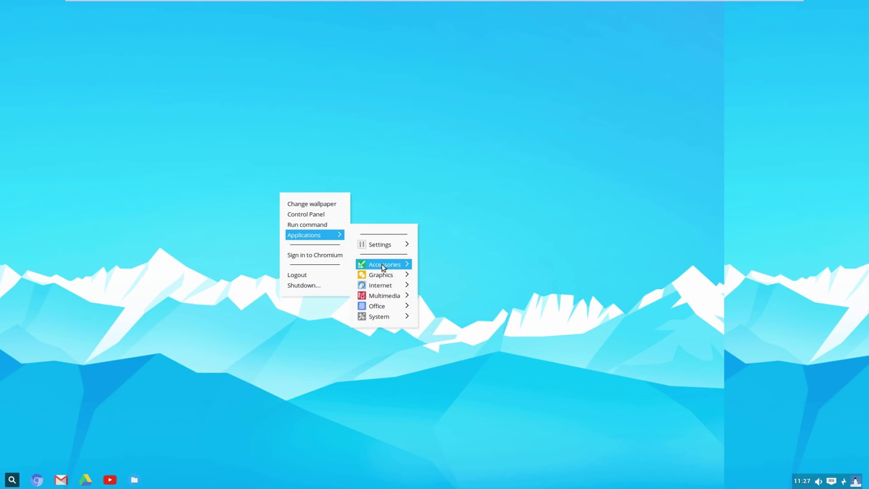
mouse_move(375, 265)
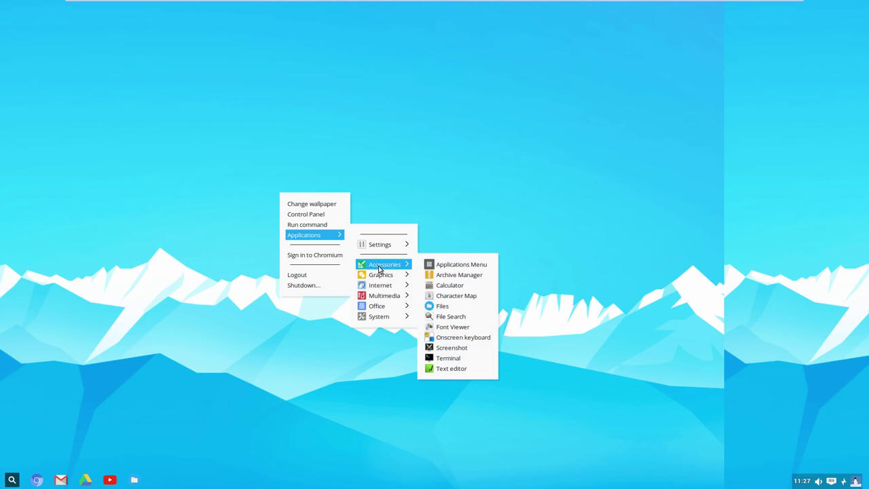
left_click(457, 267)
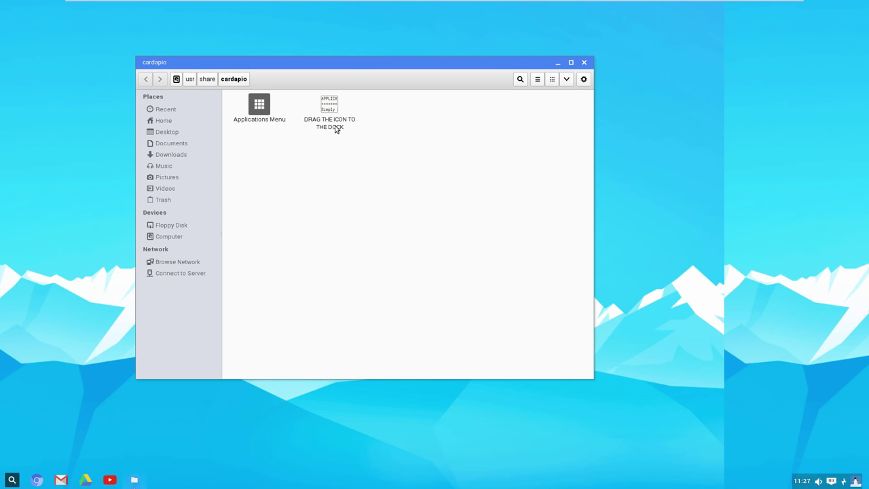
double_click(336, 129)
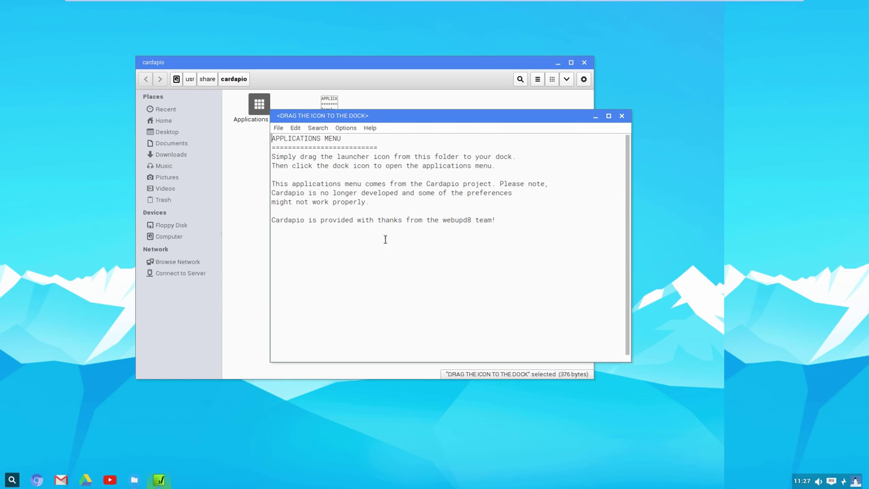
left_click(622, 116)
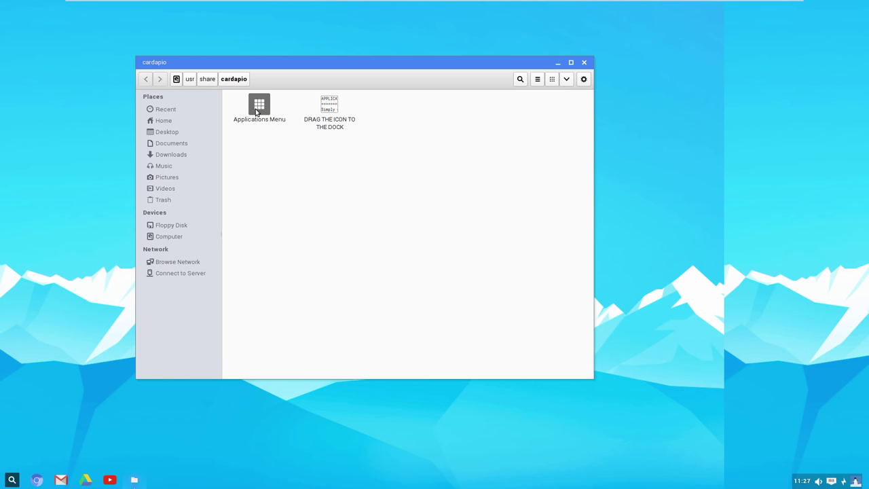
Add the Applications Menu launcher at the start of the dock, remove the Chromium App Launcher from it and close the cardapio folder.
left_click_drag(257, 112, 270, 133)
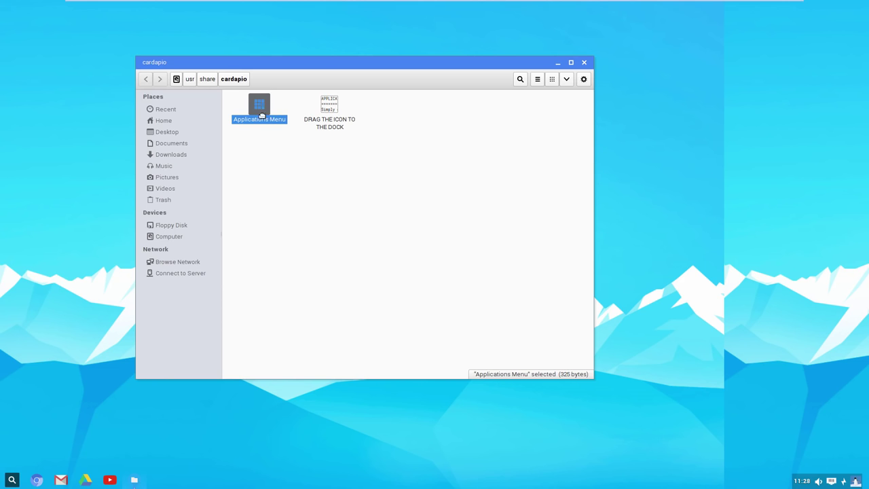
left_click_drag(261, 108, 14, 483)
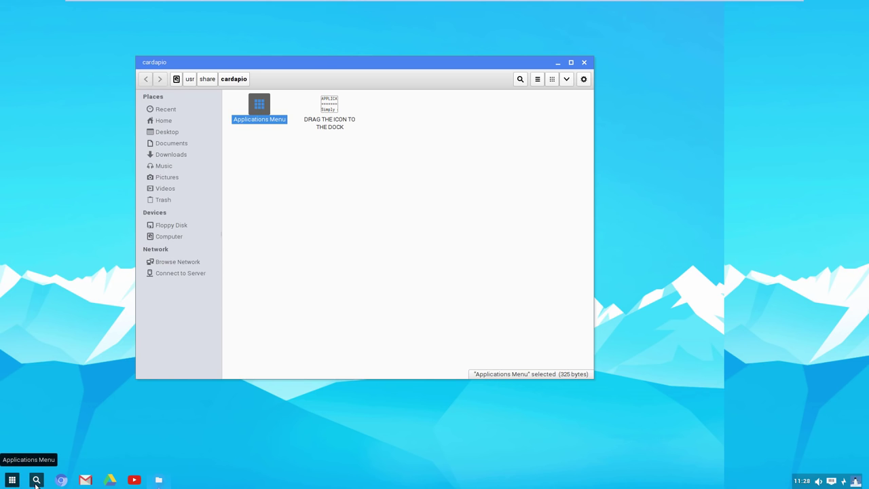
right_click(36, 480)
left_click(37, 460)
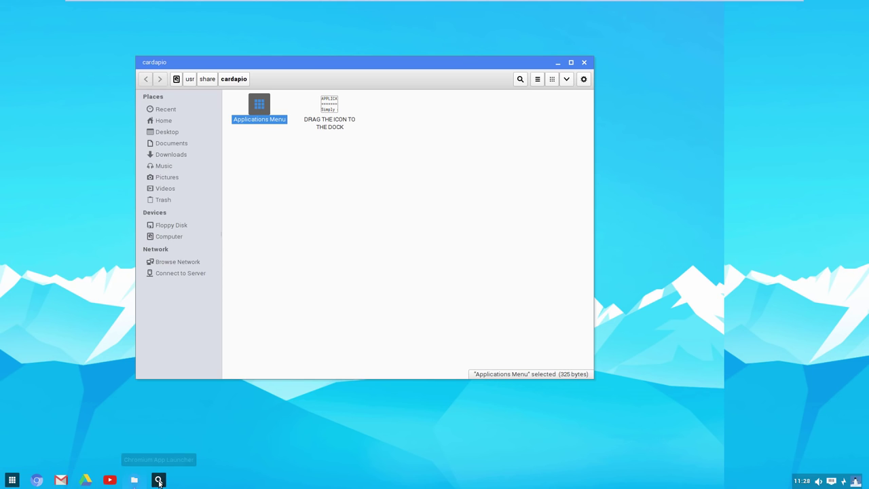
right_click(159, 482)
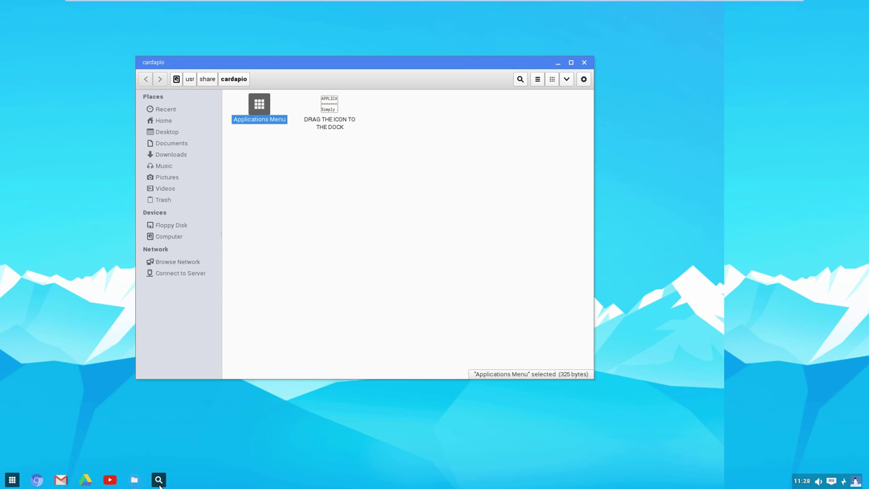
left_click_drag(158, 480, 222, 449)
left_click(309, 208)
left_click(583, 63)
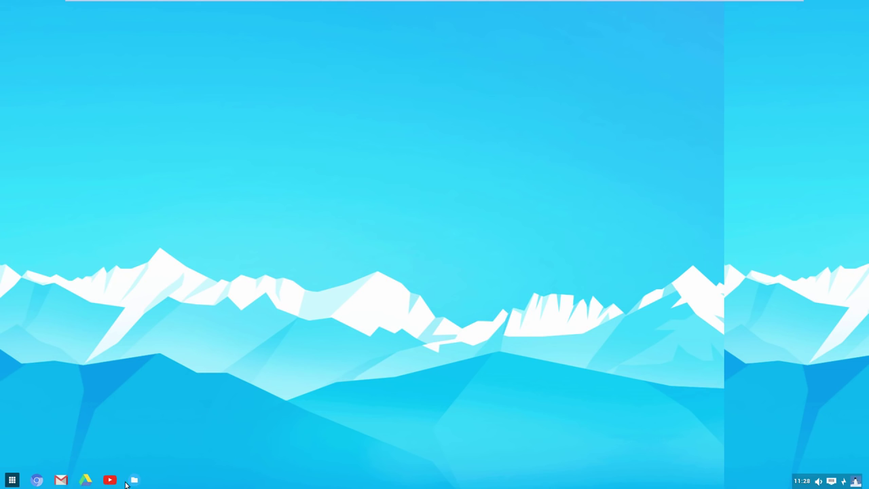
Open the Applications Menu from the dock and look through its complete list of places, settings and applications.
left_click(12, 480)
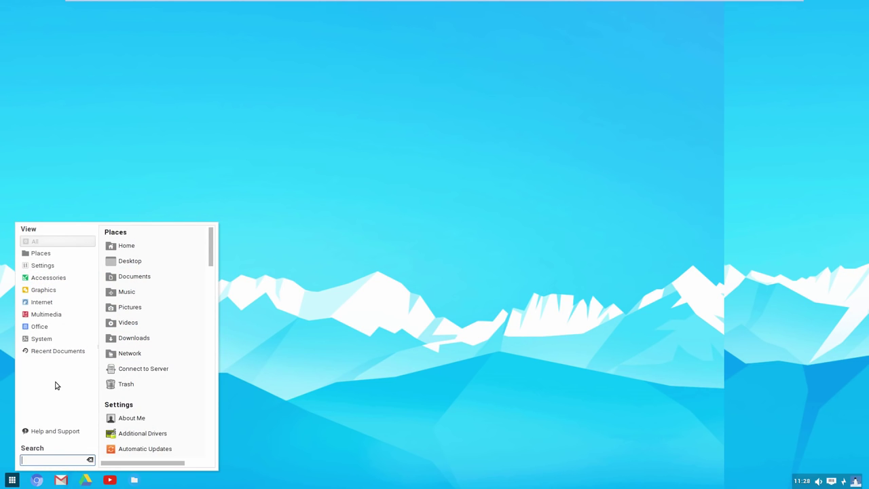
scroll(145, 307, "down", 15)
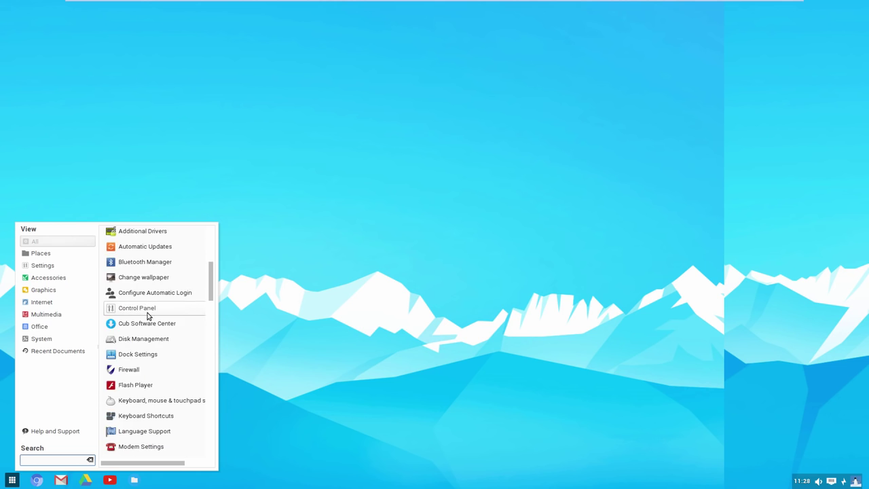
scroll(155, 333, "down", 5)
scroll(159, 382, "up", 15)
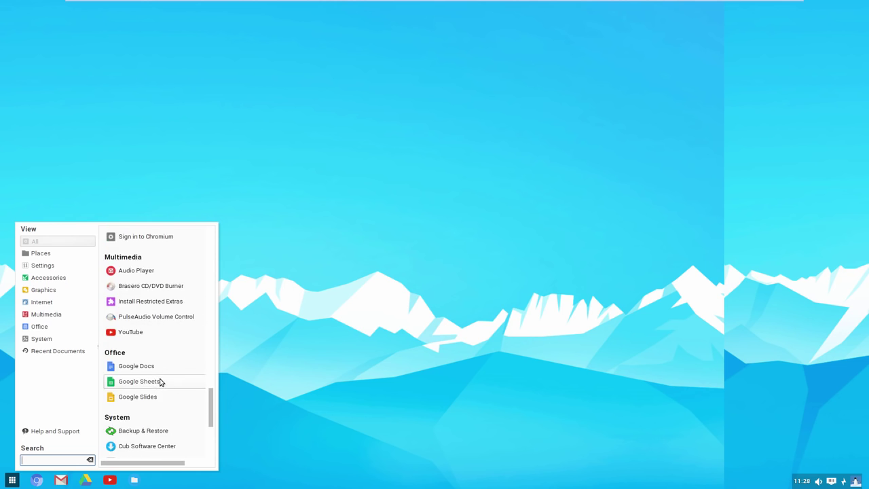
scroll(159, 379, "up", 5)
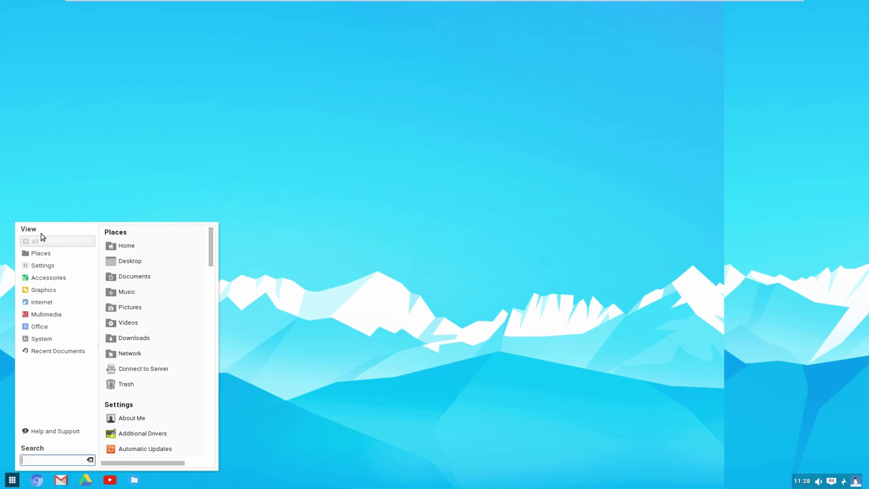
Browse the Accessories, Graphics, Internet and Recent Documents categories of the Applications Menu and return to the All view.
left_click(48, 278)
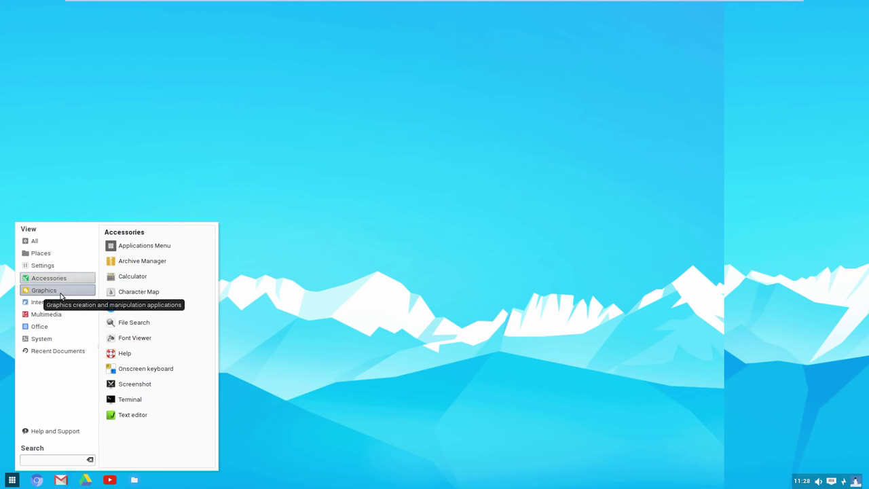
left_click(40, 291)
left_click(49, 303)
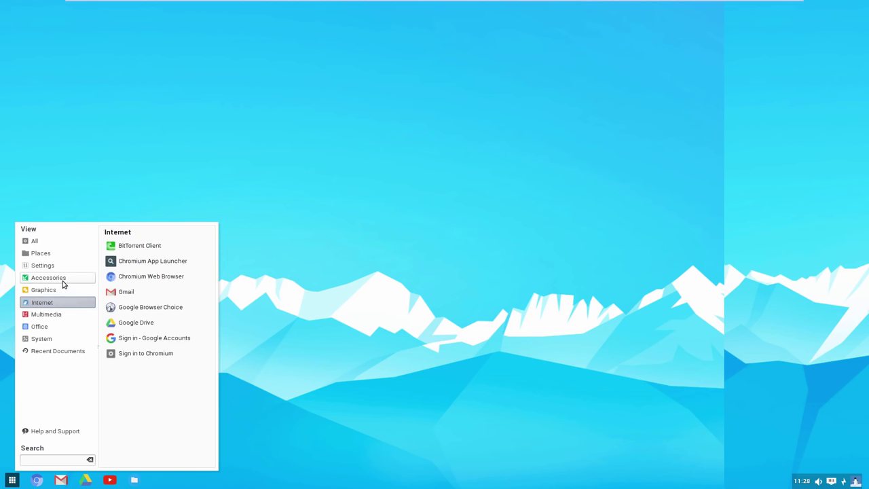
left_click(61, 279)
left_click(54, 353)
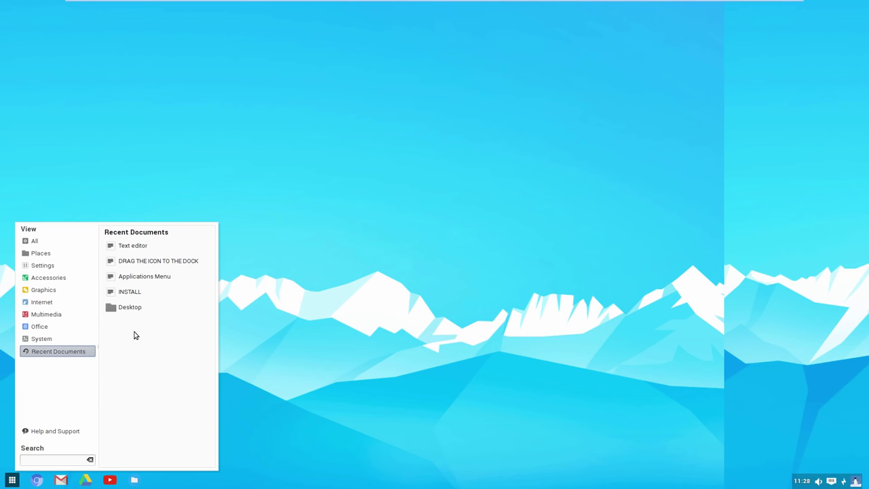
left_click(59, 243)
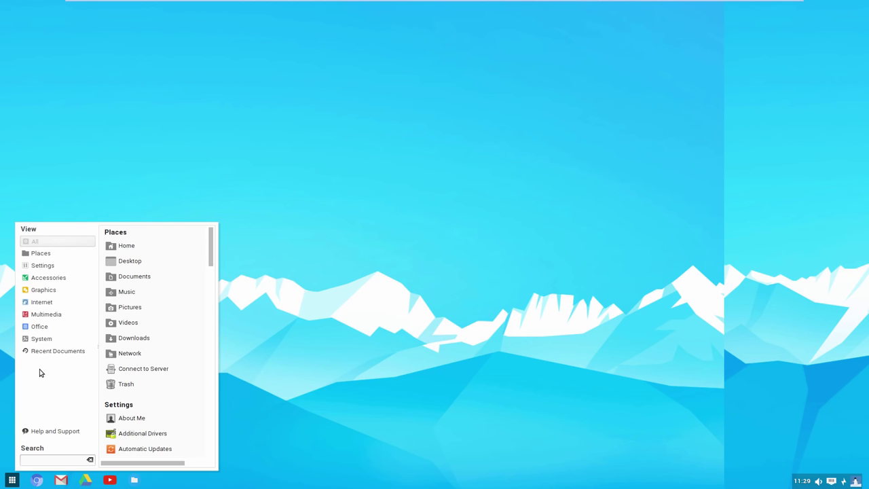
Change the desktop wallpaper to the dark blue paw-print image with Zoomed Fill and close the wallpaper chooser.
right_click(221, 178)
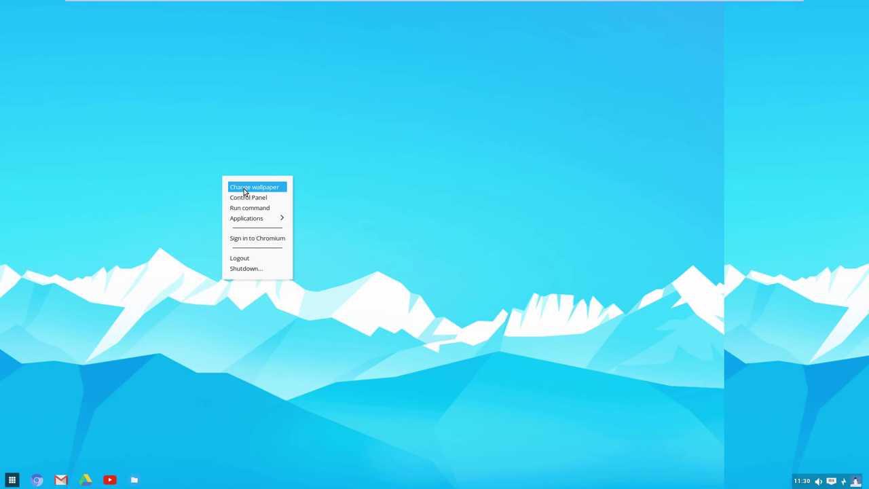
left_click(264, 189)
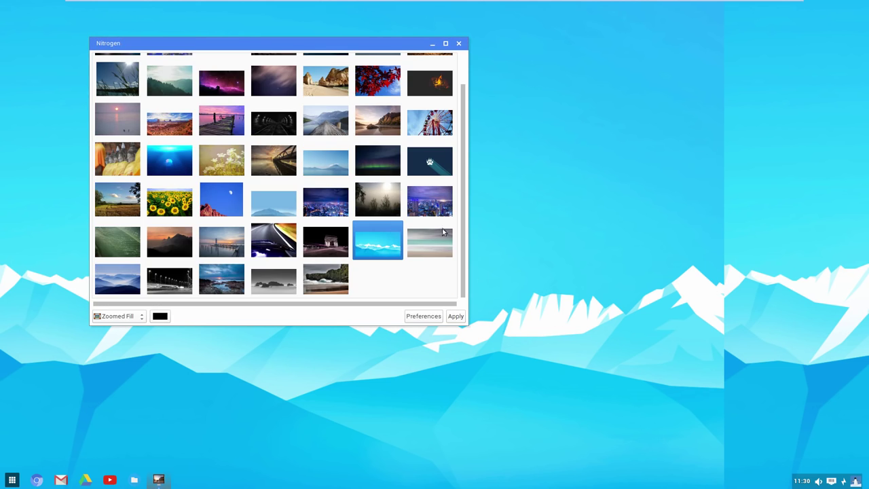
left_click(429, 163)
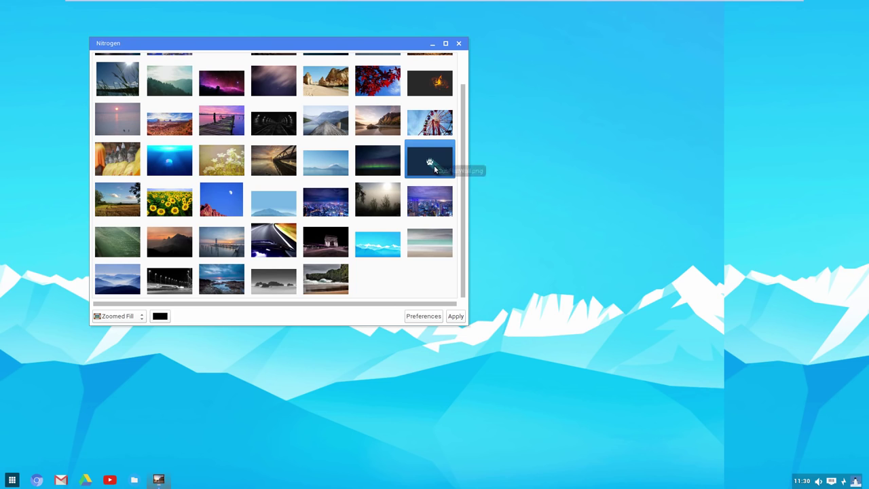
double_click(434, 168)
left_click(456, 316)
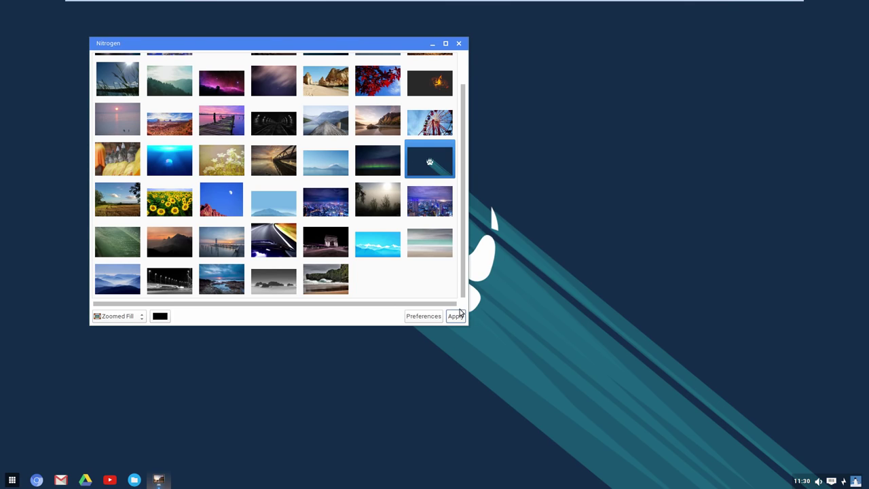
left_click(458, 45)
Browse the Settings entries in the desktop's Applications submenu, open the Control Panel and look through its utilities.
right_click(278, 168)
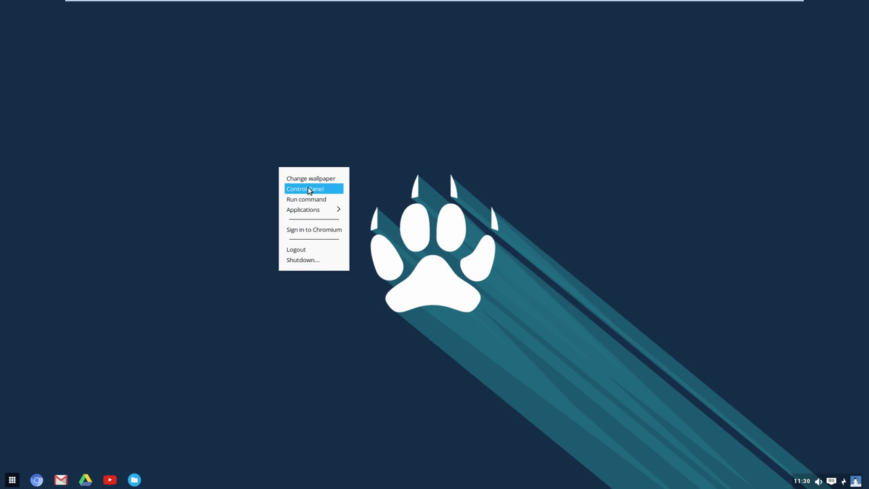
mouse_move(314, 211)
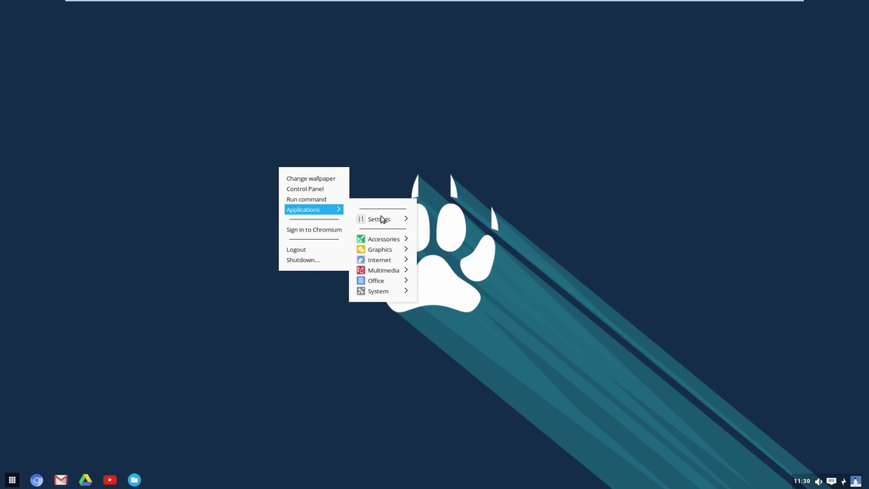
mouse_move(381, 222)
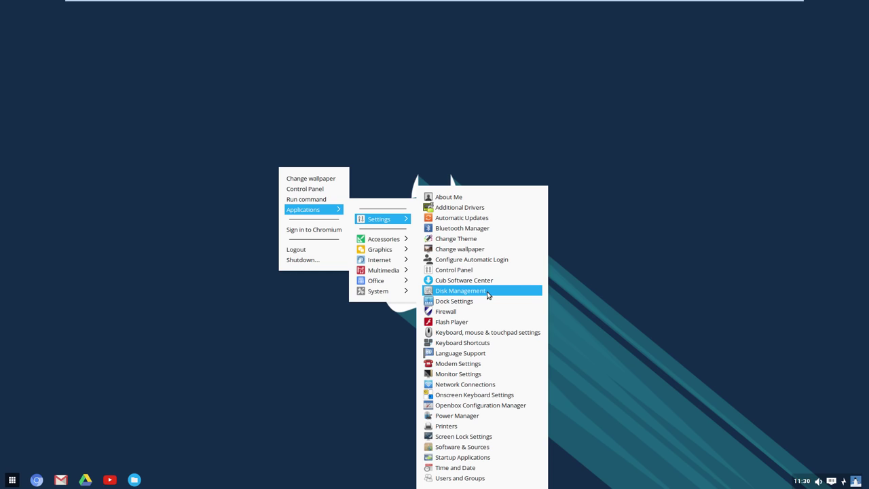
left_click(319, 188)
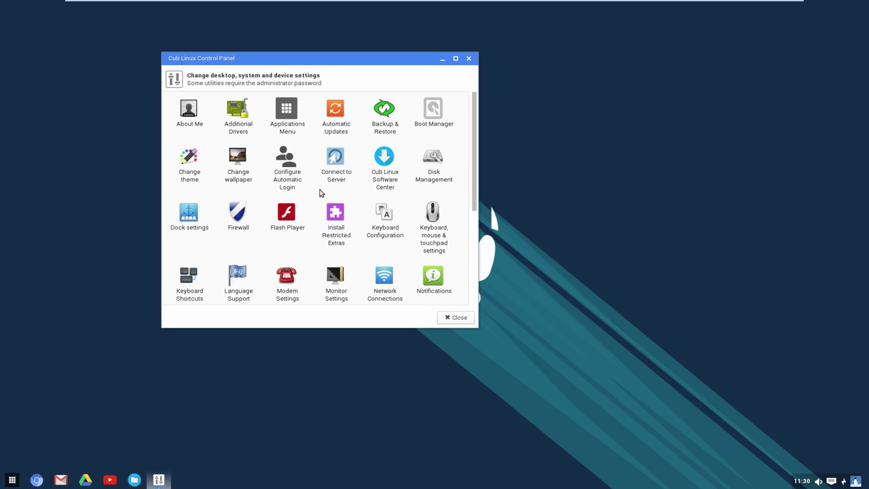
scroll(321, 192, "down", 5)
scroll(322, 192, "up", 5)
View the Control Panel's Applications Menu folder and the Disk Management utility, closing each one after viewing it.
left_click(290, 114)
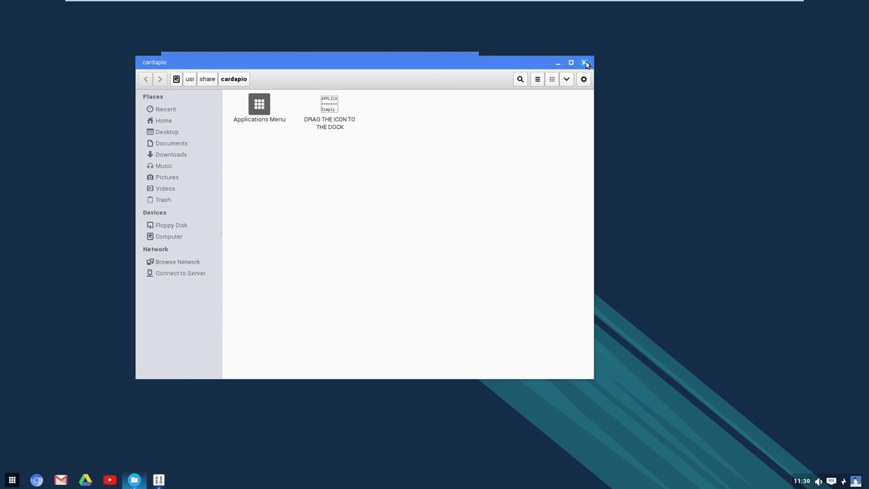
left_click(585, 62)
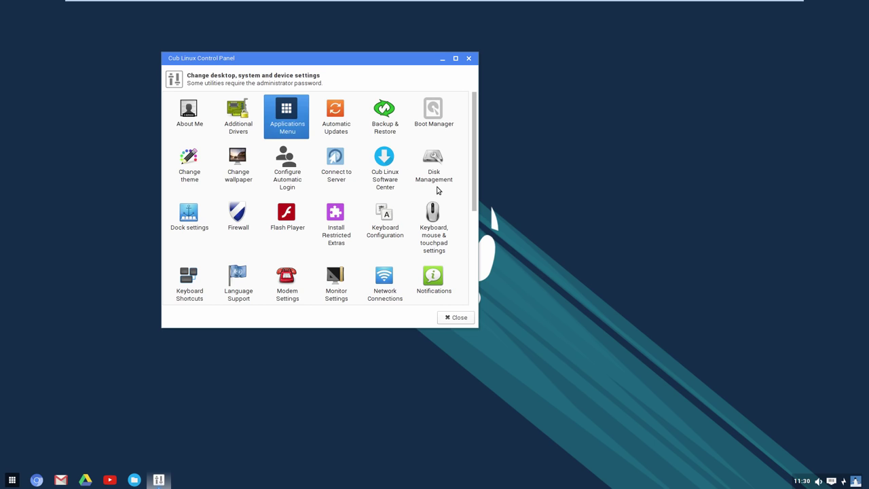
left_click(435, 159)
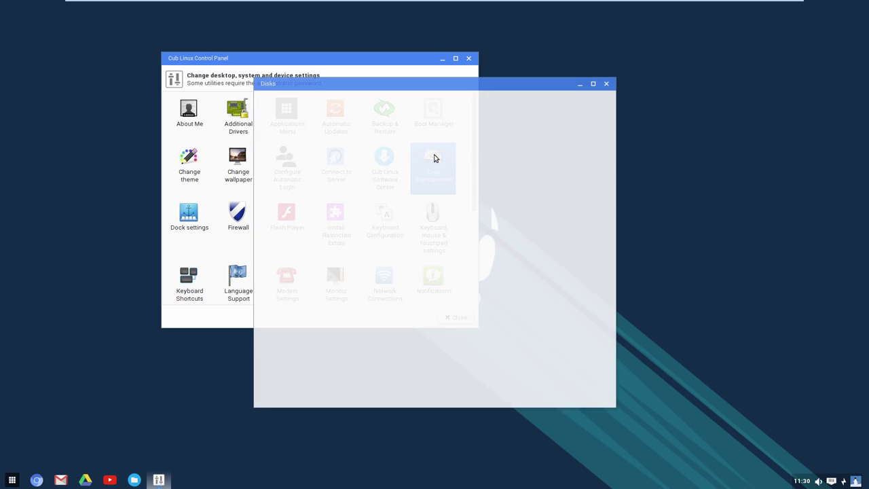
left_click_drag(362, 89, 329, 130)
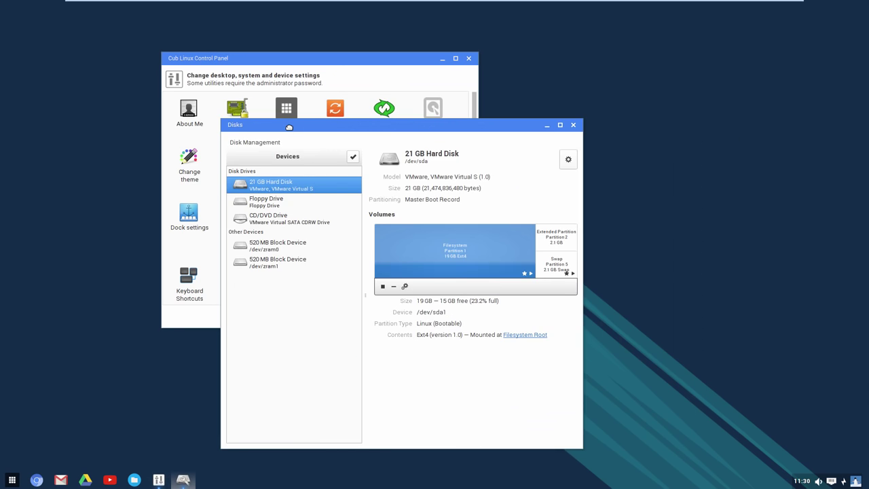
left_click(571, 125)
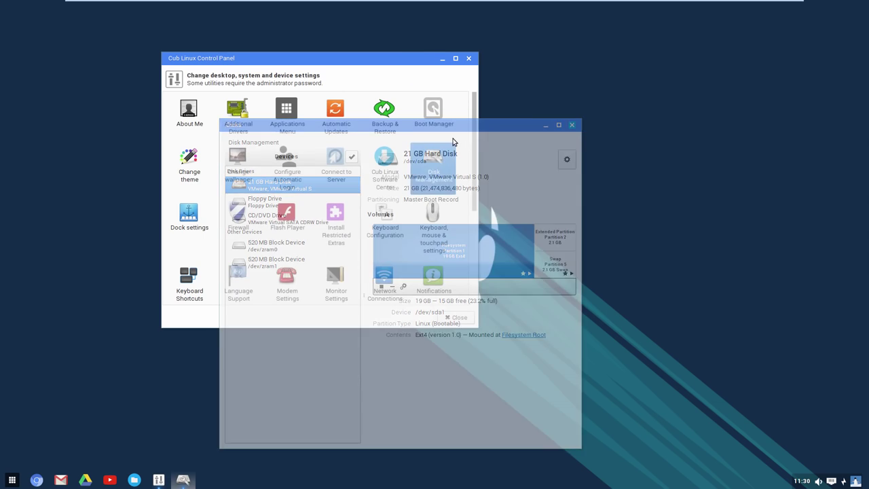
Open the Boot Manager utility, dismiss its authentication request and close the Control Panel.
left_click(433, 111)
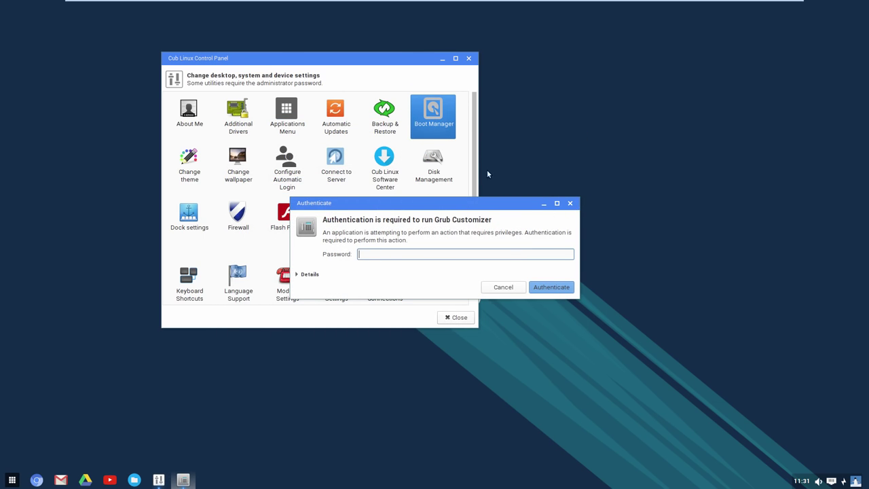
left_click(569, 204)
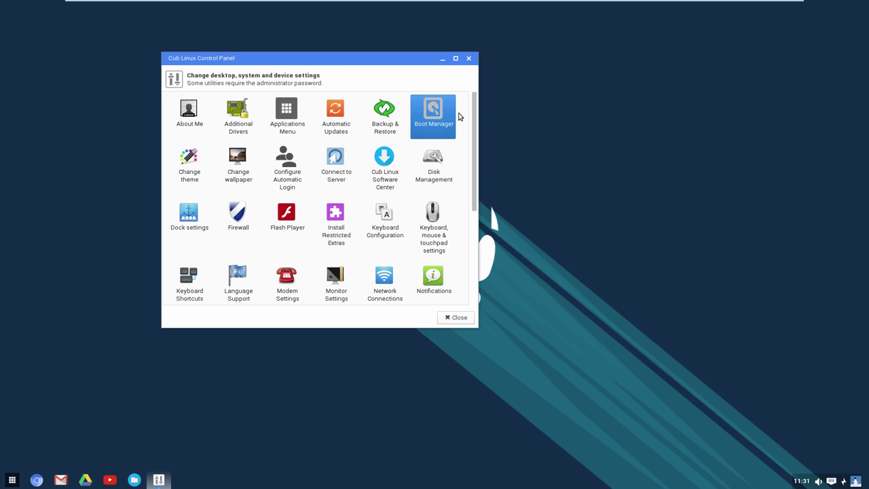
left_click(469, 59)
Launch the xterm terminal through the desktop's Run command prompt.
right_click(252, 138)
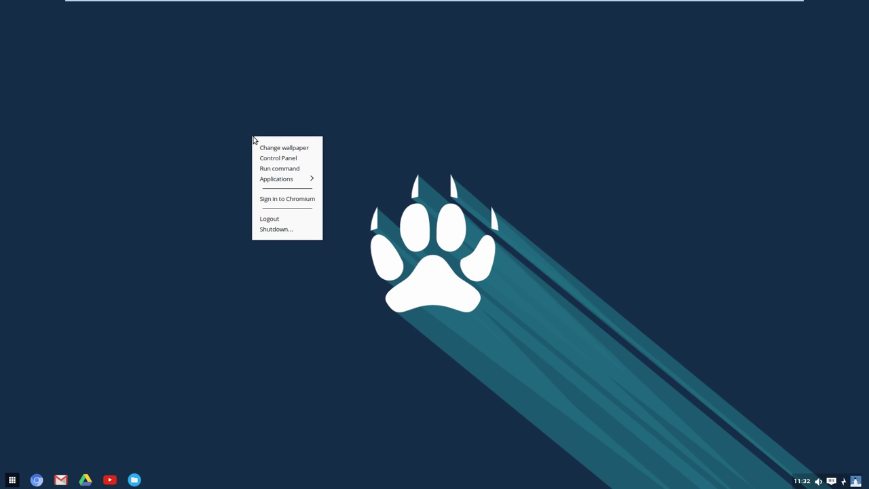
left_click(277, 168)
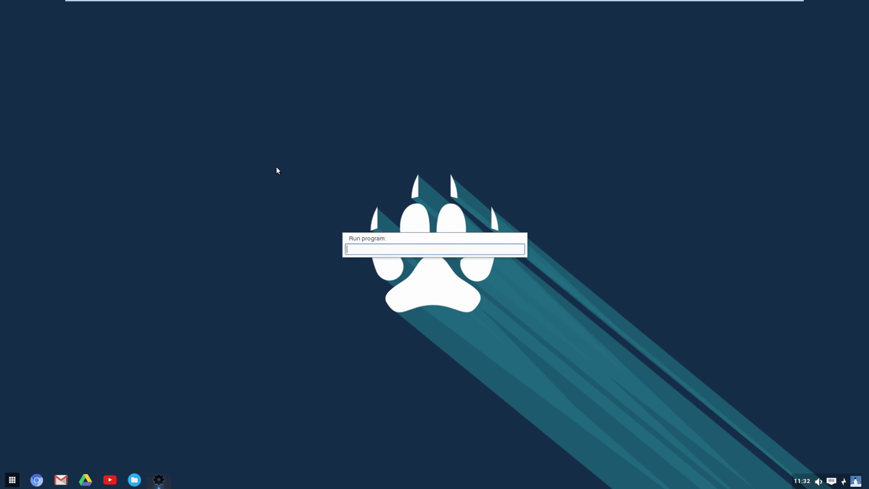
type("xterm")
key("Return")
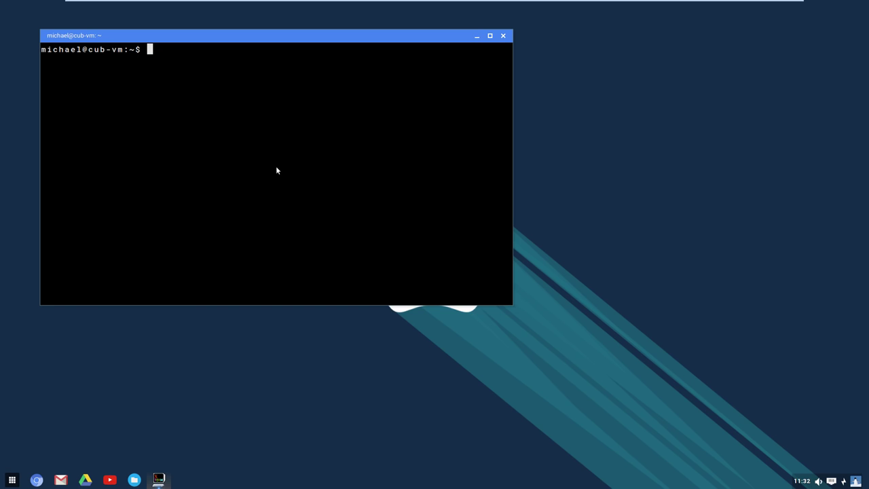
Move the terminal window closer to the middle of the desktop, list the home folder with ls and close the terminal.
left_click_drag(241, 38, 330, 98)
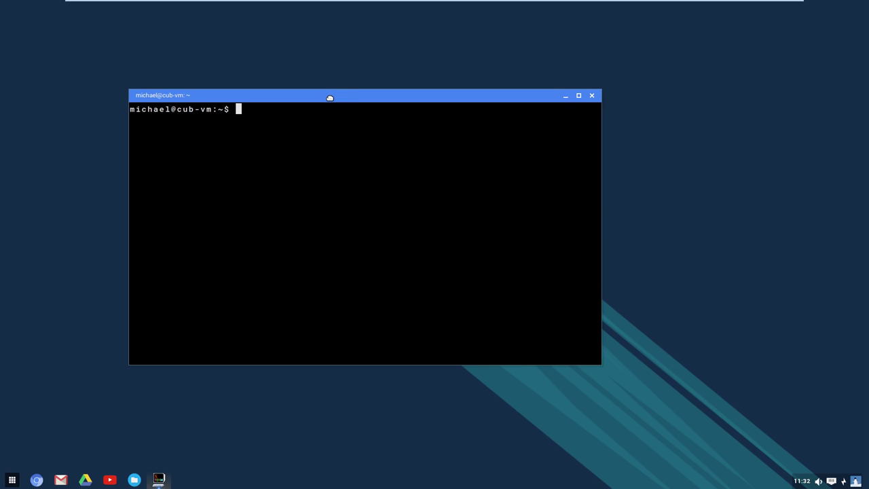
type("ls")
key("Return")
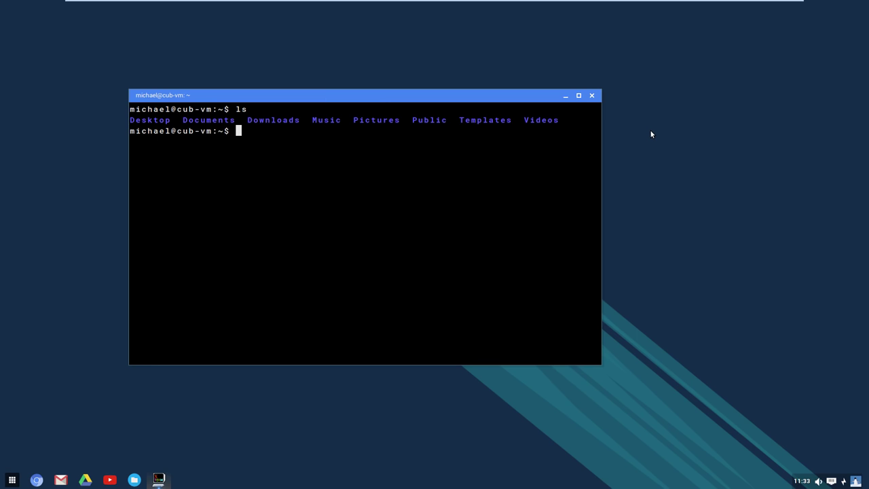
left_click(591, 95)
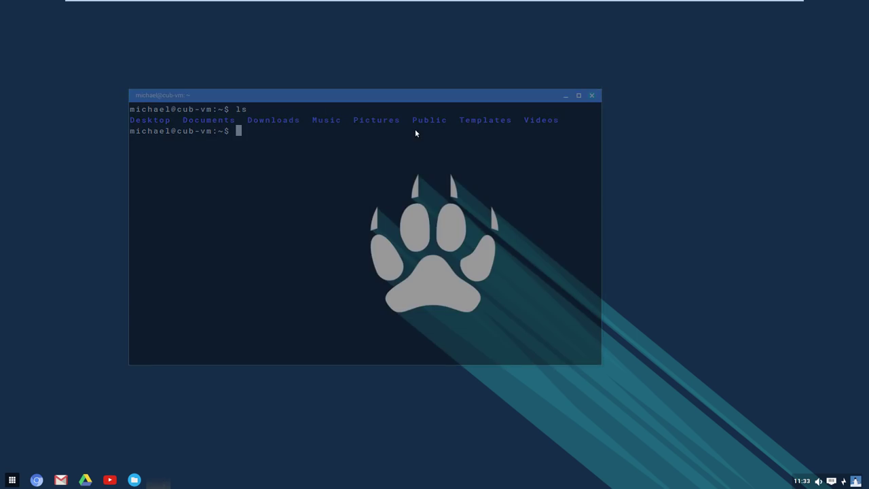
Look over the remaining desktop menu entries, including Sign in to Chromium, and dismiss the menu.
right_click(415, 129)
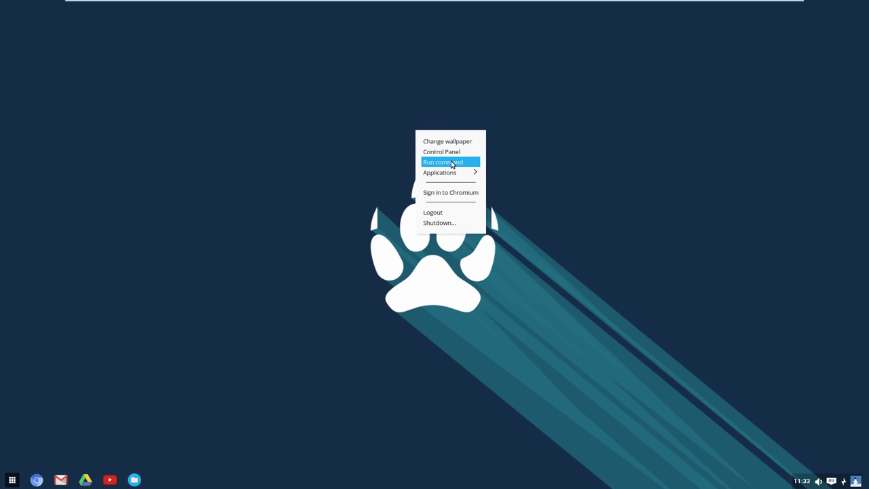
mouse_move(447, 174)
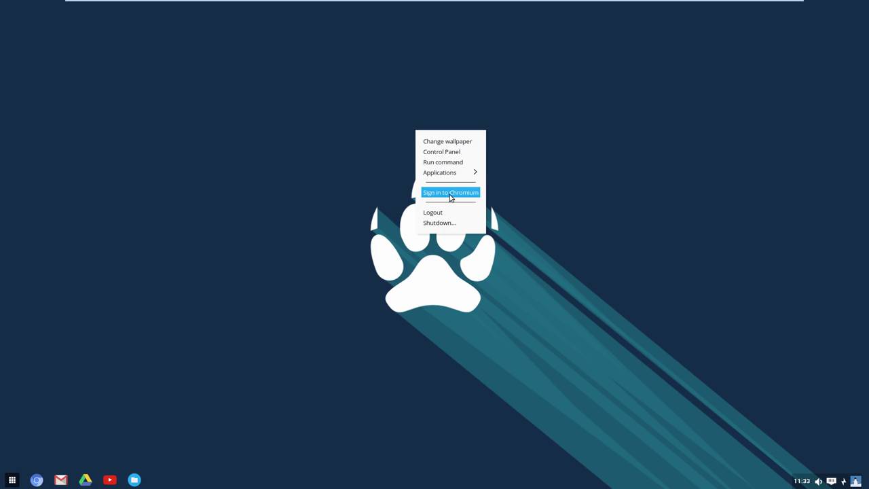
left_click(412, 226)
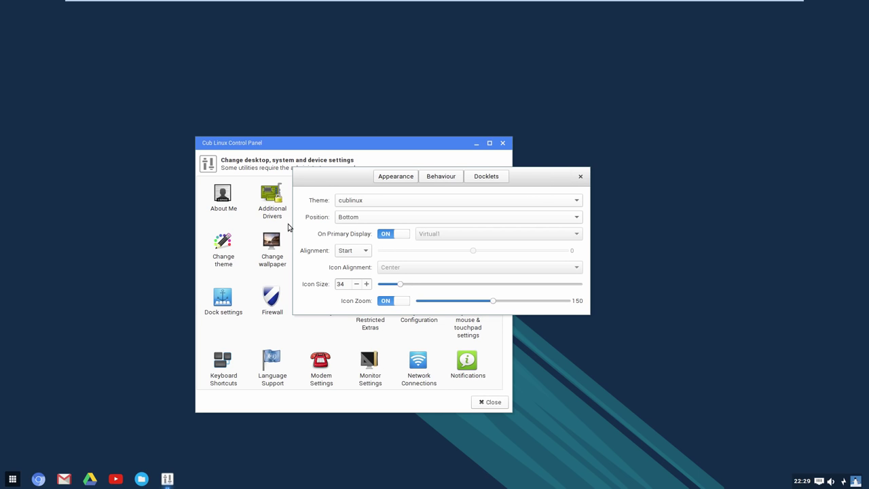
Reposition the dock settings window so that it only partly overlaps the Control Panel.
left_click_drag(349, 180, 545, 205)
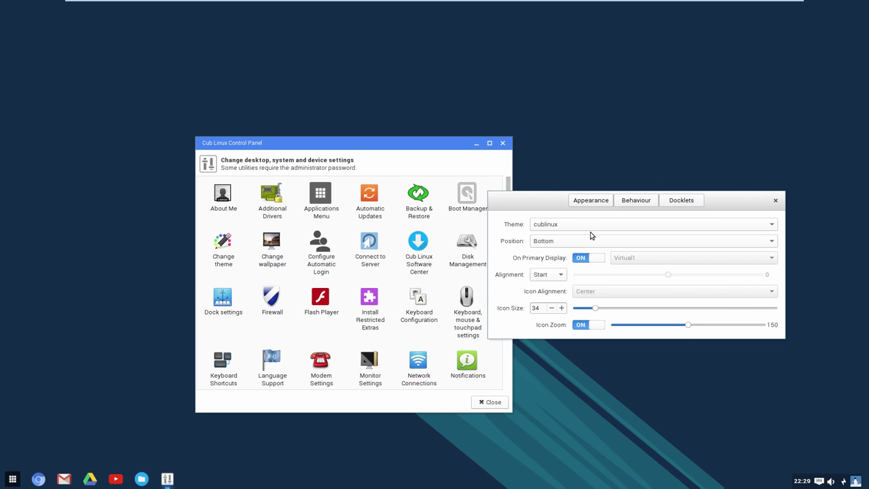
left_click_drag(545, 200, 495, 208)
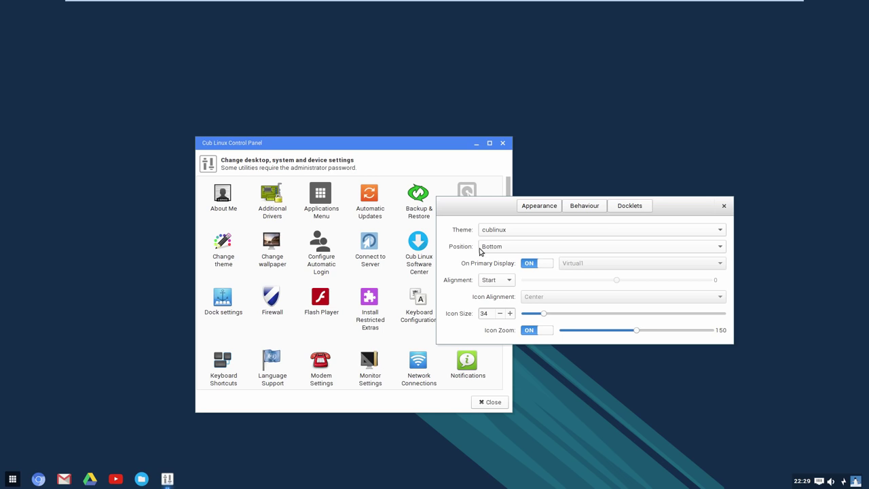
left_click_drag(502, 210, 441, 228)
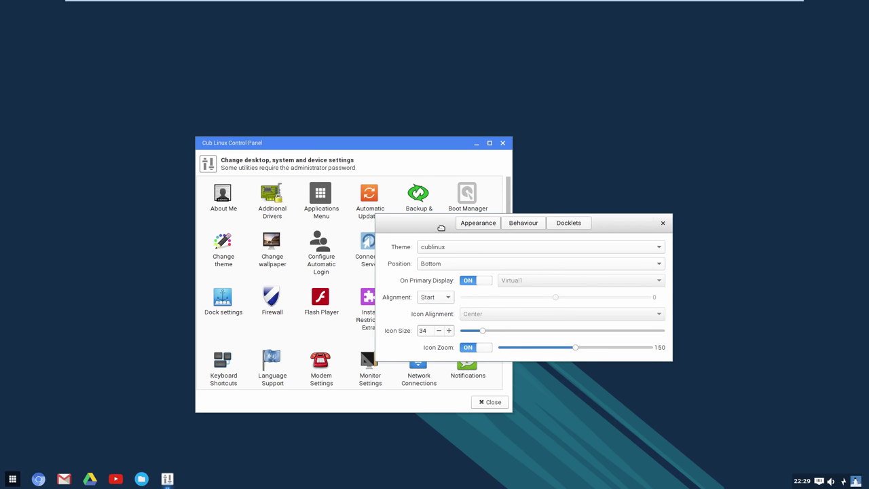
left_click_drag(441, 228, 469, 227)
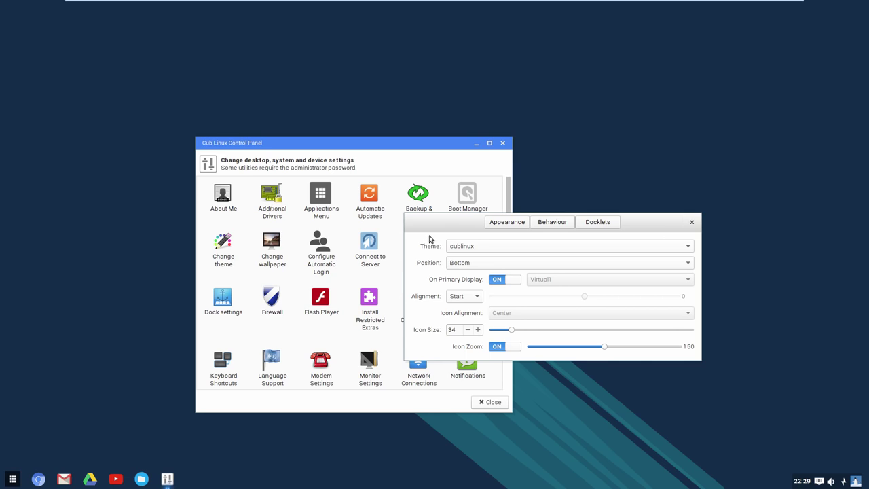
Try the Transparent, Matte and Gtk+ dock themes and set the theme back to cublinux.
left_click(475, 247)
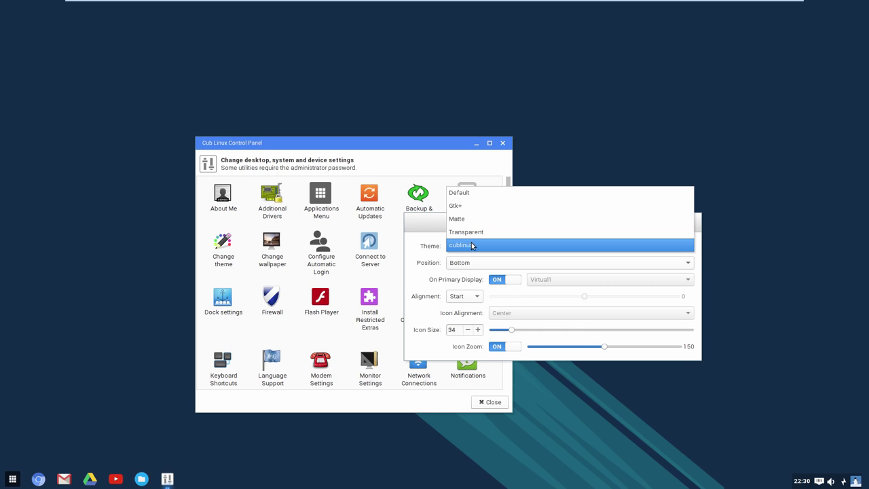
left_click(470, 232)
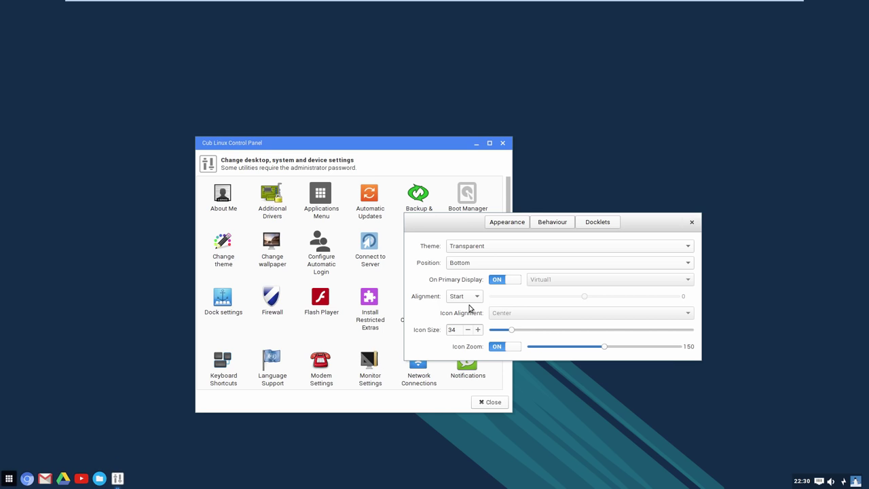
left_click(480, 264)
left_click(480, 263)
left_click(480, 246)
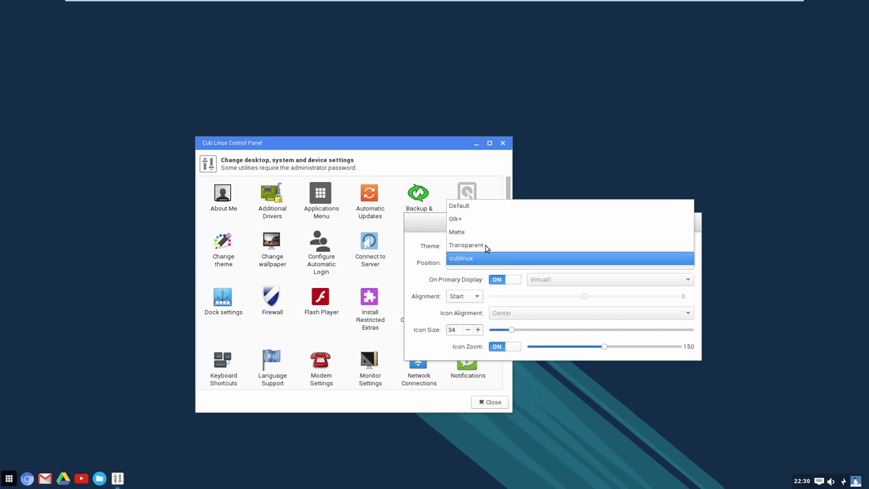
left_click(480, 234)
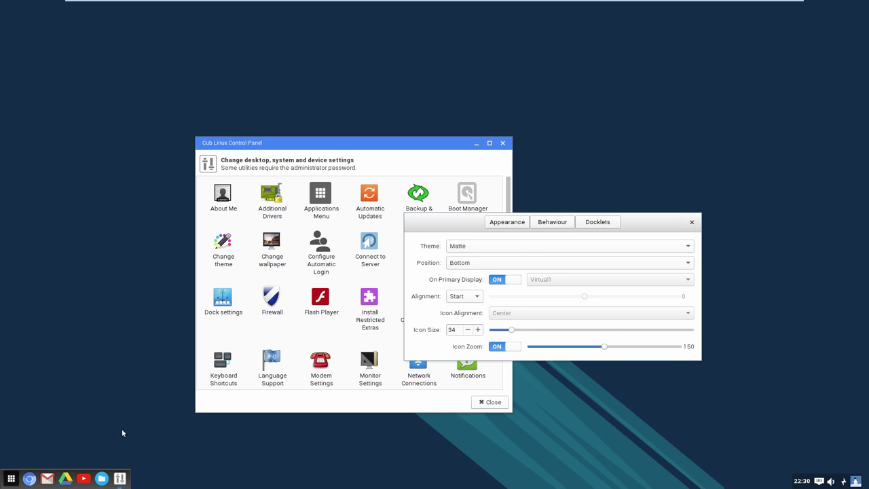
left_click(463, 247)
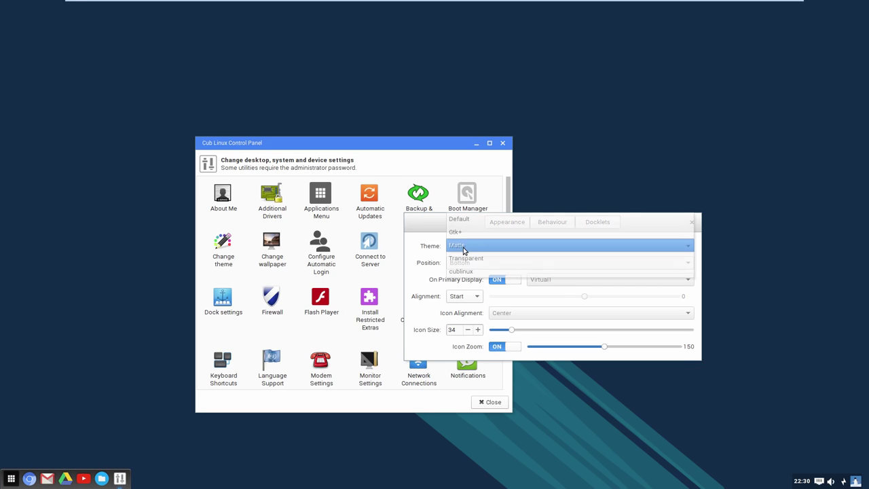
left_click(467, 235)
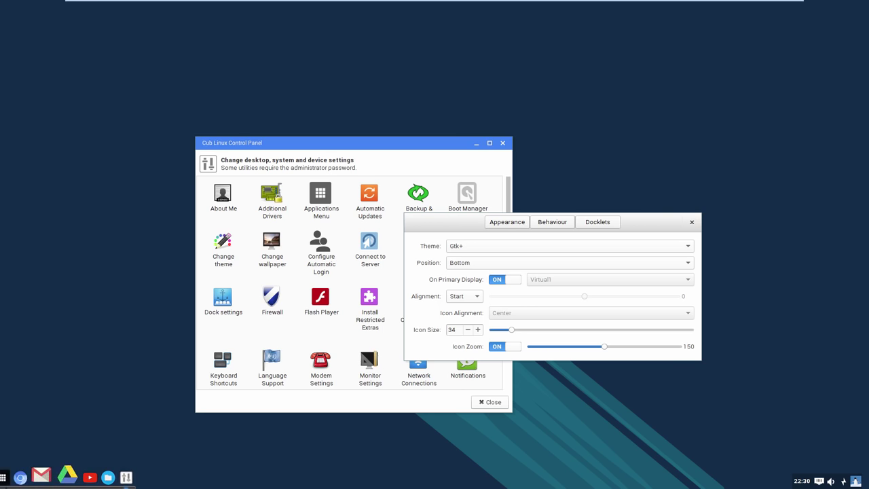
left_click(464, 247)
left_click(476, 282)
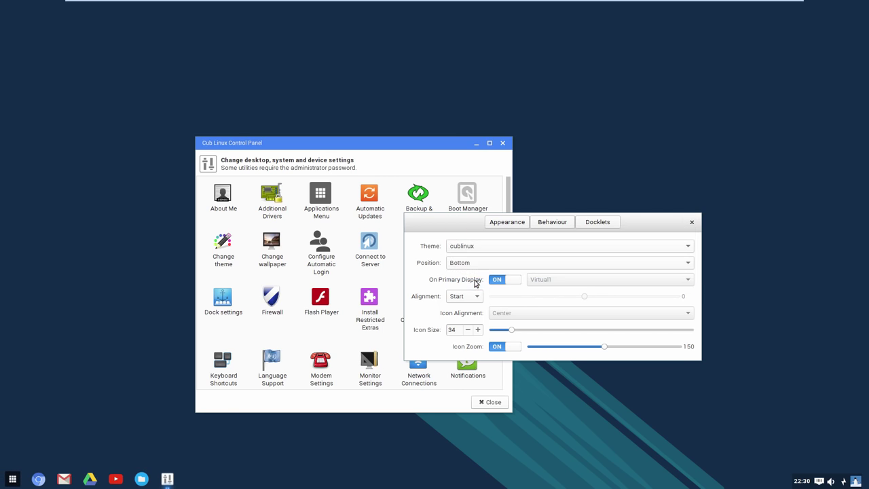
left_click(462, 246)
left_click(462, 247)
Try the Top and Right dock positions and set the position back to Bottom.
left_click(467, 264)
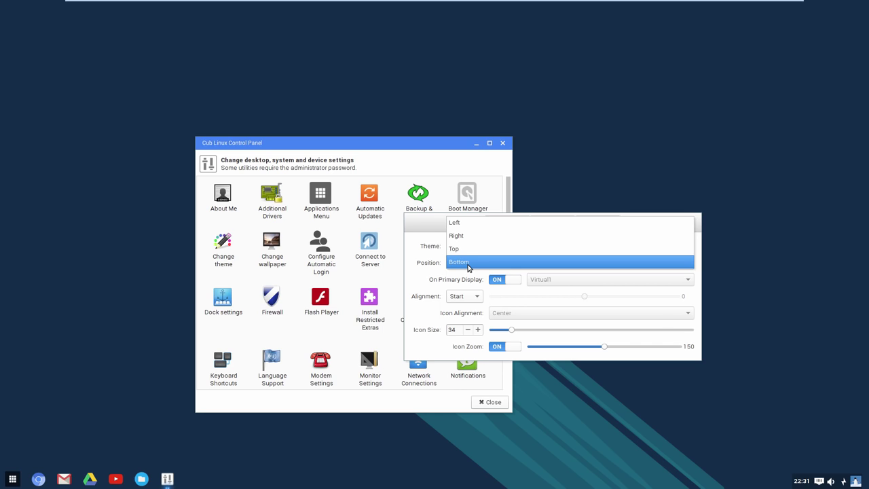
left_click(469, 252)
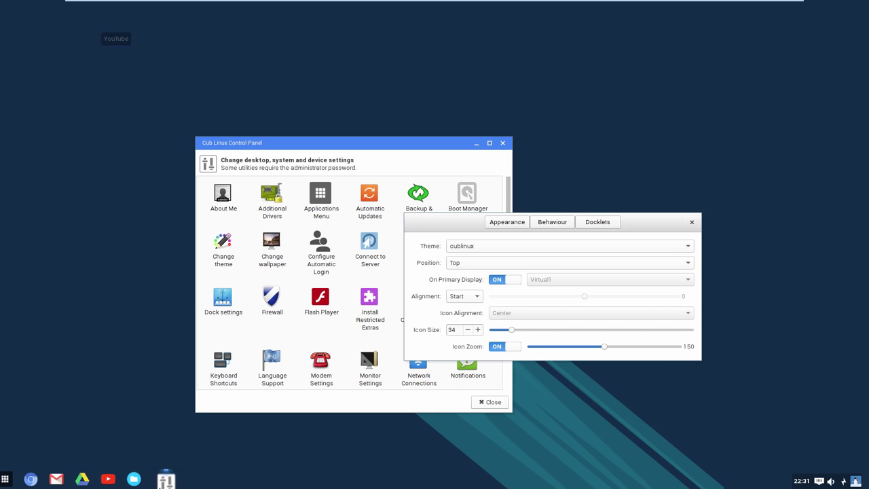
left_click(462, 264)
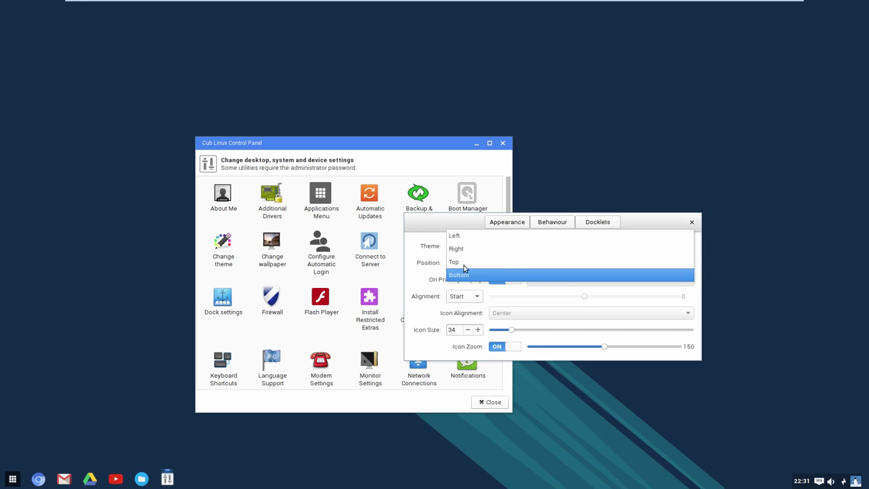
left_click(463, 250)
left_click(464, 262)
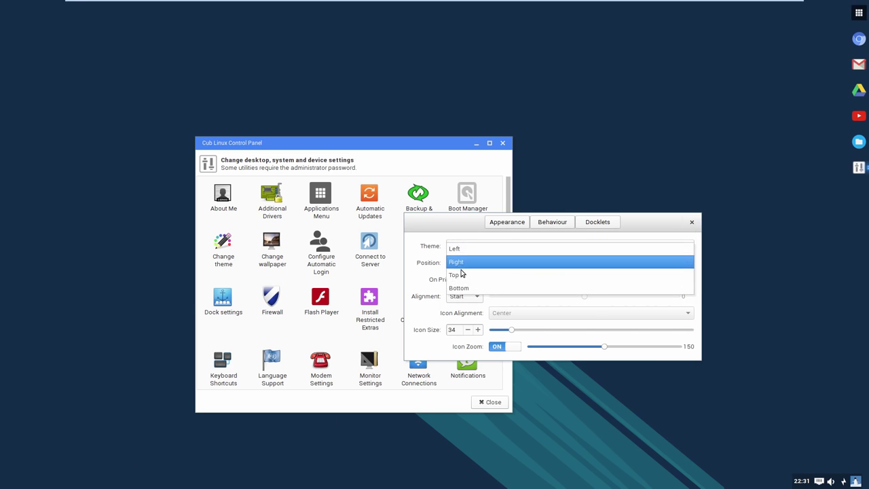
left_click(461, 274)
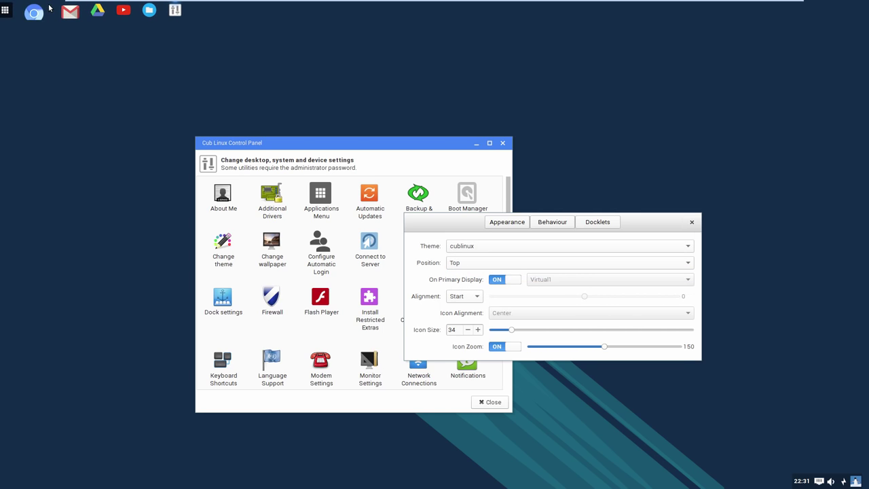
key("Down")
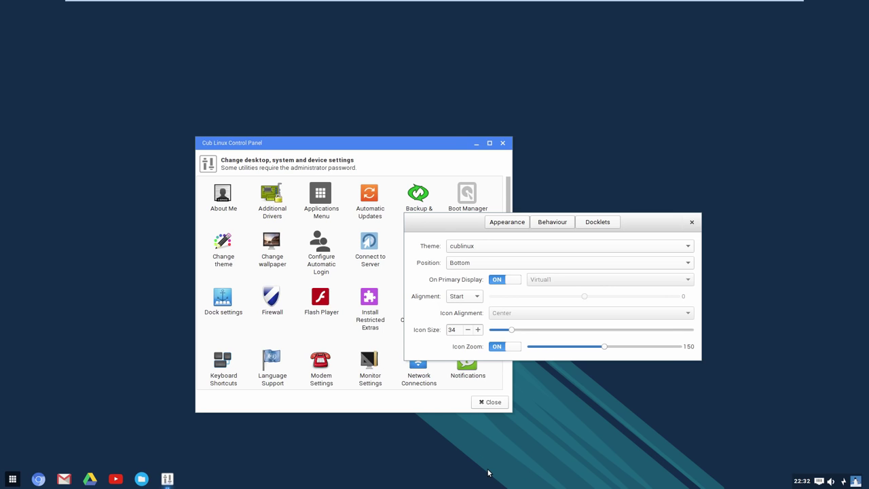
Set the dock alignment to Center and try offsets of -35 and -81 before settling on -6.
left_click(471, 299)
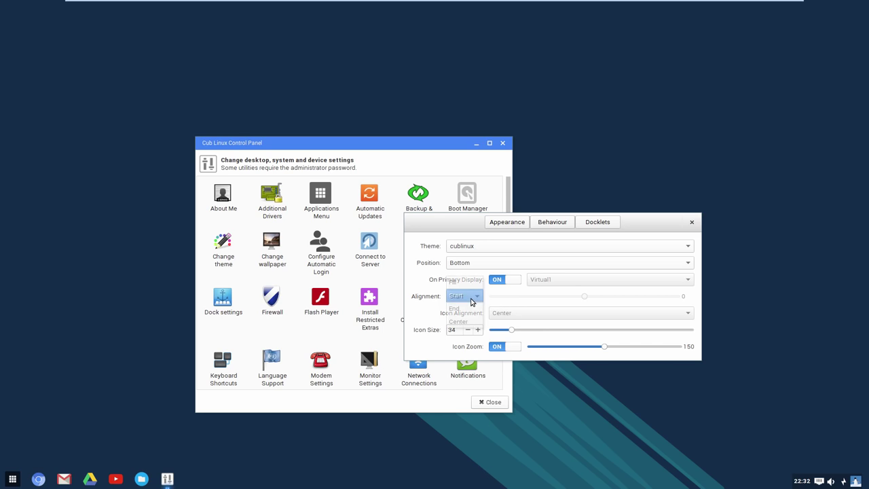
left_click(470, 321)
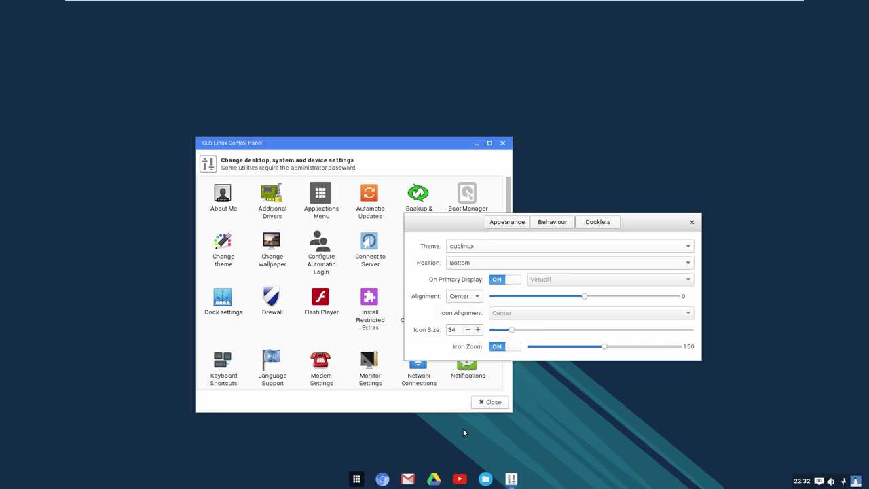
left_click_drag(583, 296, 553, 300)
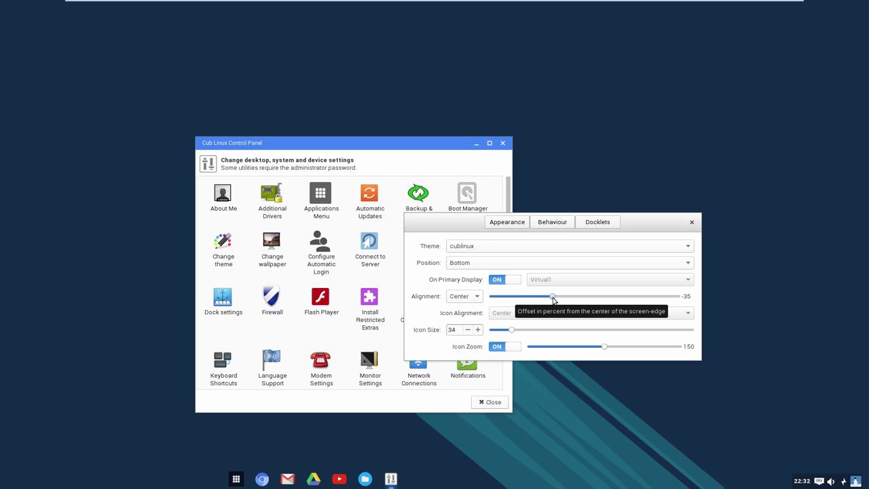
left_click_drag(553, 301, 510, 302)
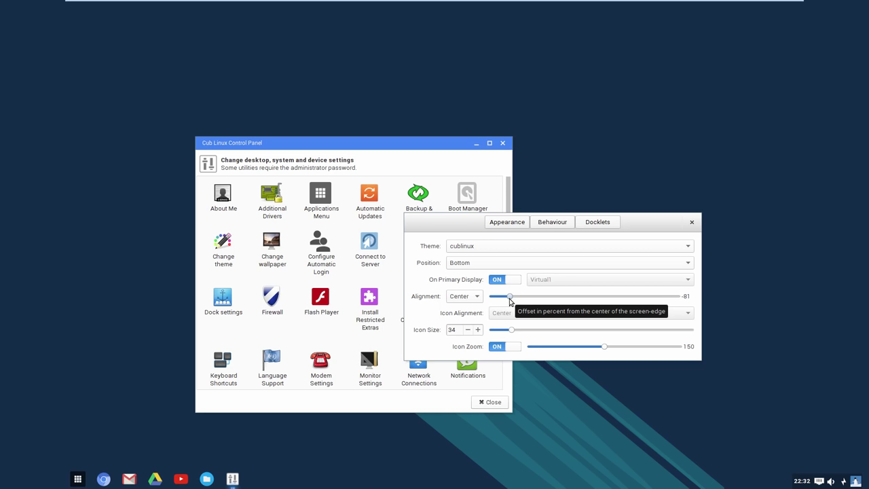
left_click_drag(510, 301, 578, 301)
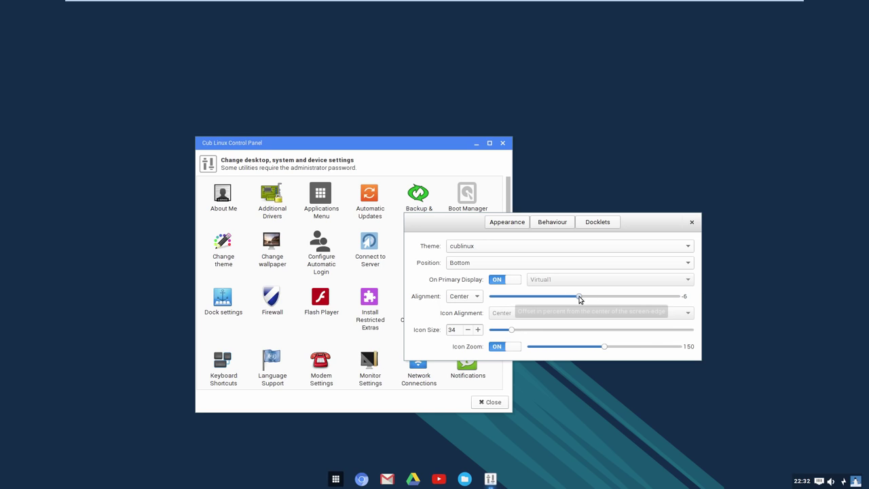
Try the End dock alignment and set the alignment to Fill.
left_click(461, 297)
left_click(468, 296)
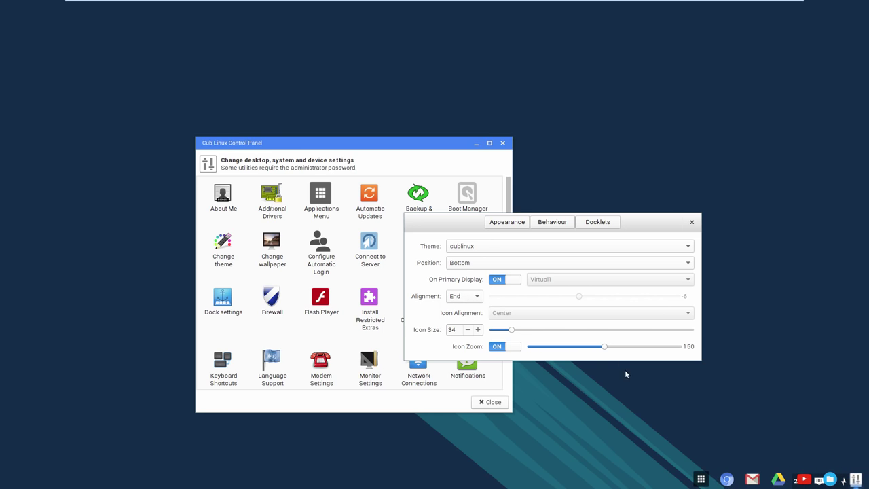
left_click(464, 299)
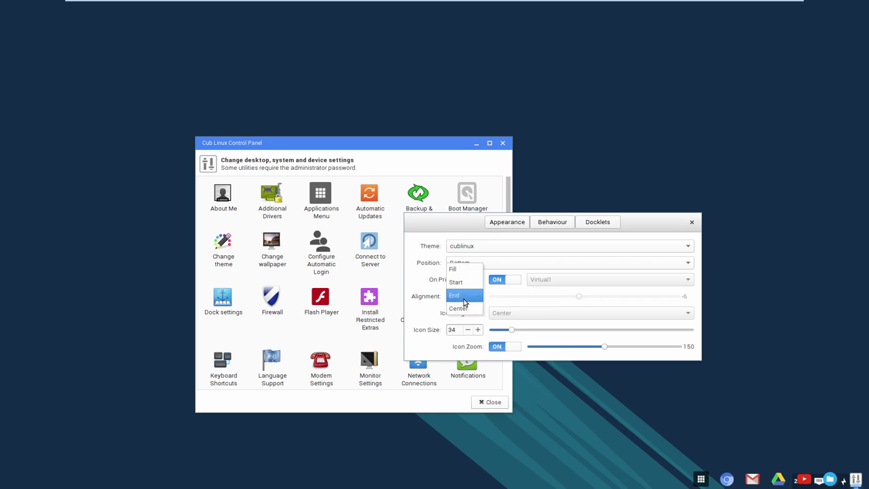
left_click(453, 269)
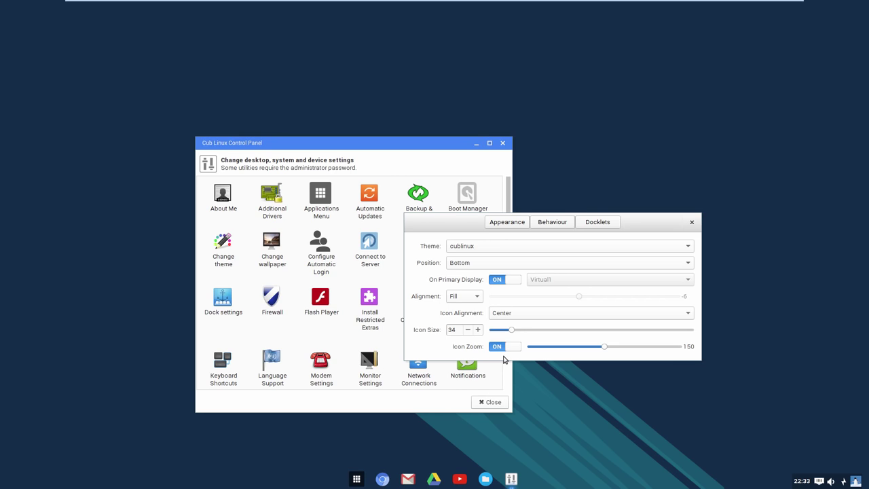
Try dock icon sizes of 128 and 24, with icon zoom at 200, and switch the dock theme to Transparent.
left_click_drag(535, 328, 707, 324)
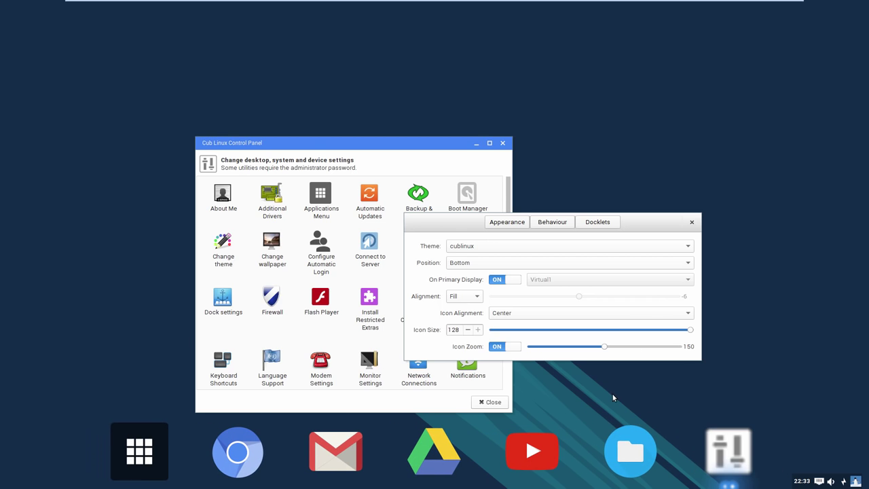
left_click_drag(688, 335, 480, 344)
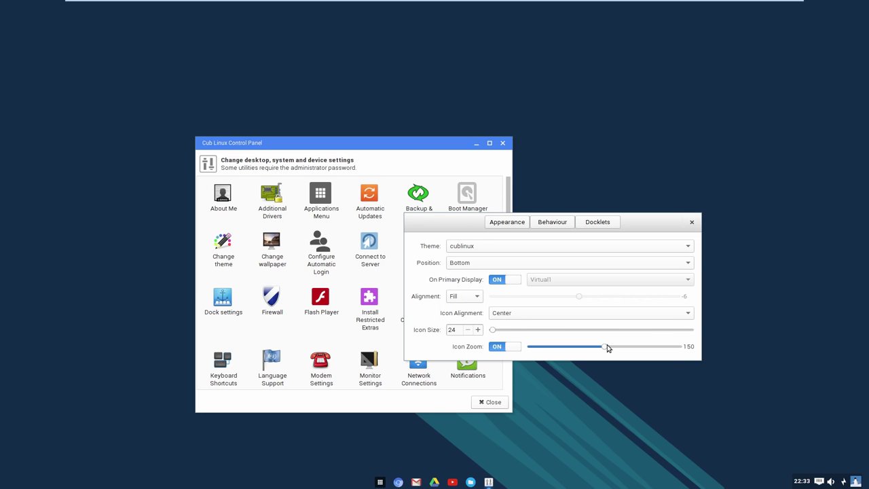
left_click_drag(606, 346, 691, 345)
left_click(469, 247)
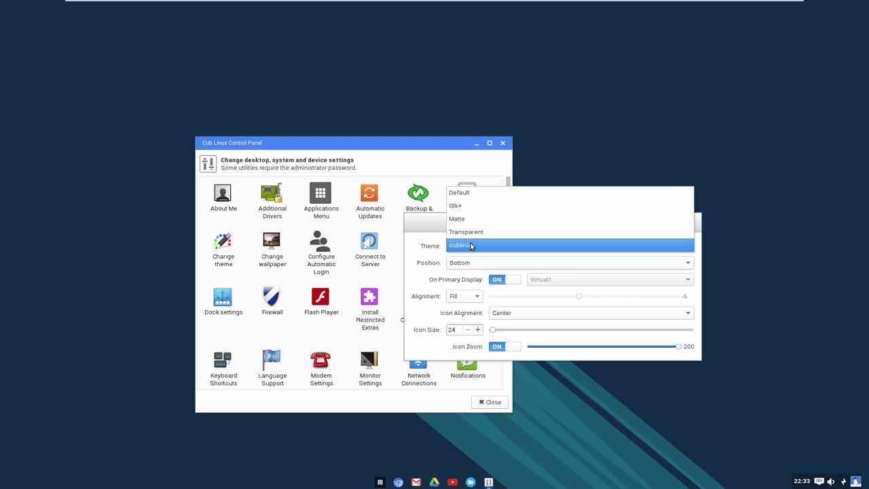
left_click(469, 230)
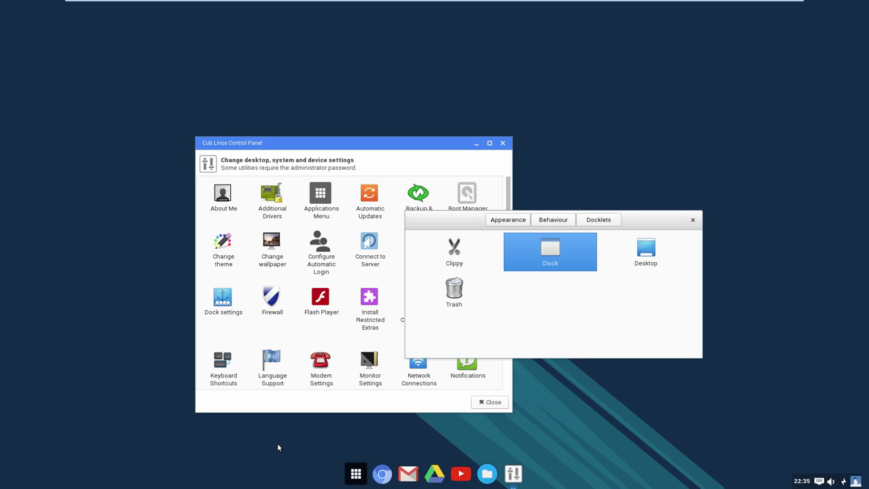
Launch Cub Software Center from the System category of the applications menu and shift its window slightly down.
left_click(356, 468)
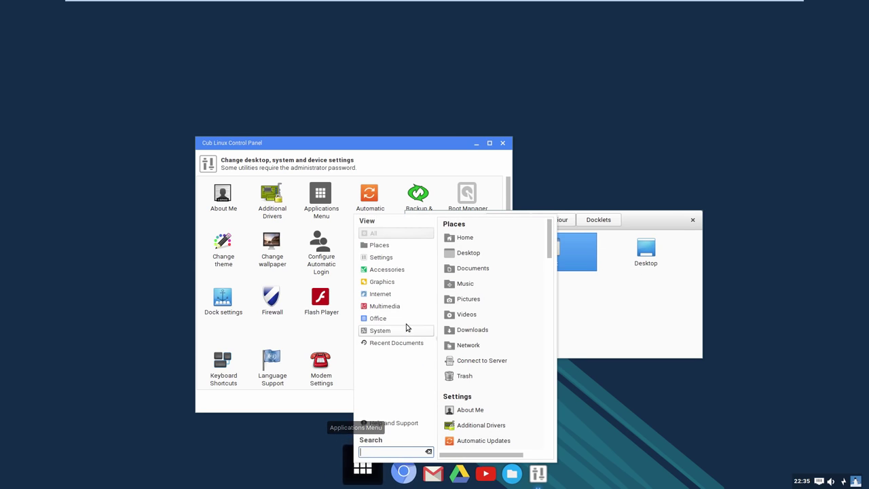
left_click(378, 333)
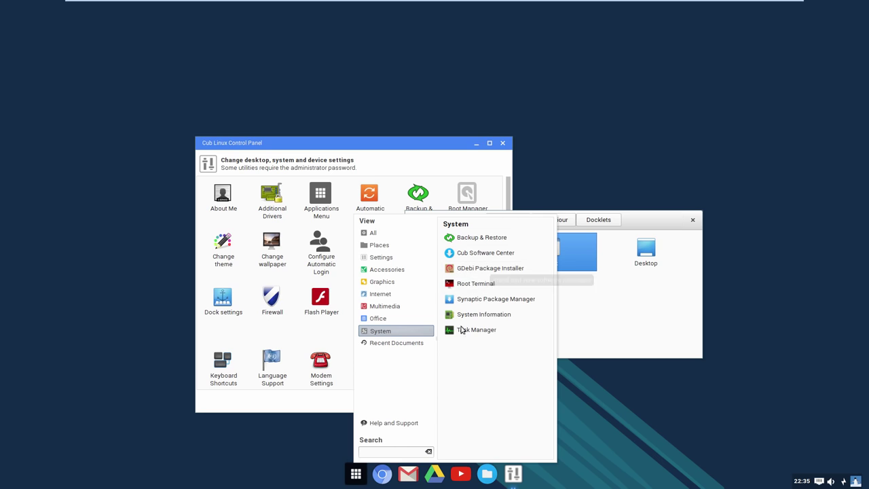
left_click(474, 254)
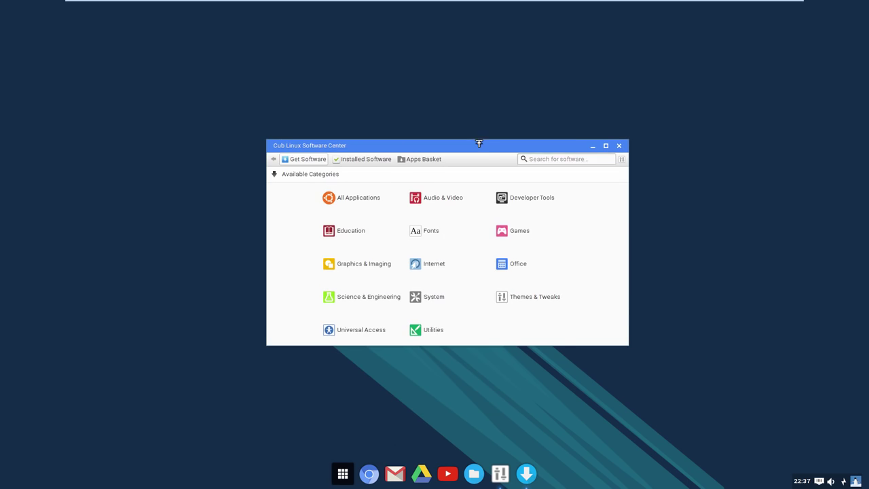
left_click_drag(479, 143, 475, 152)
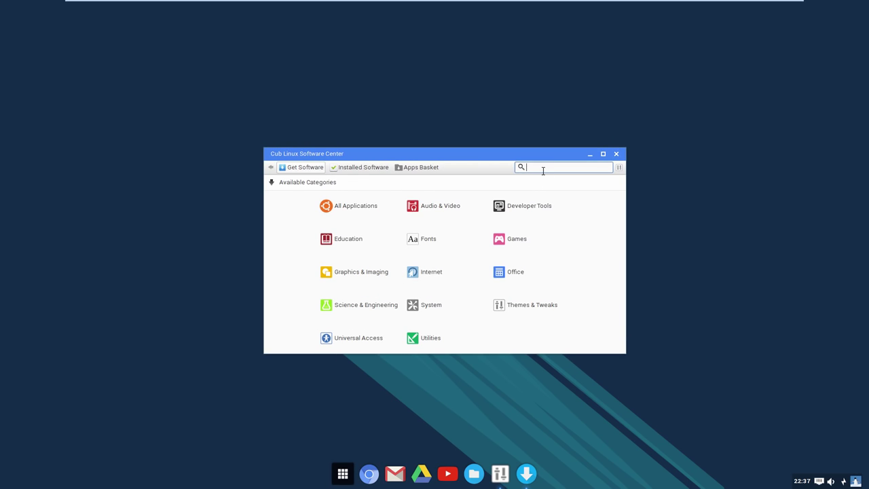
Search the software catalogue for "soli" and add Aisleriot solitaire to the Apps Basket.
type("soli")
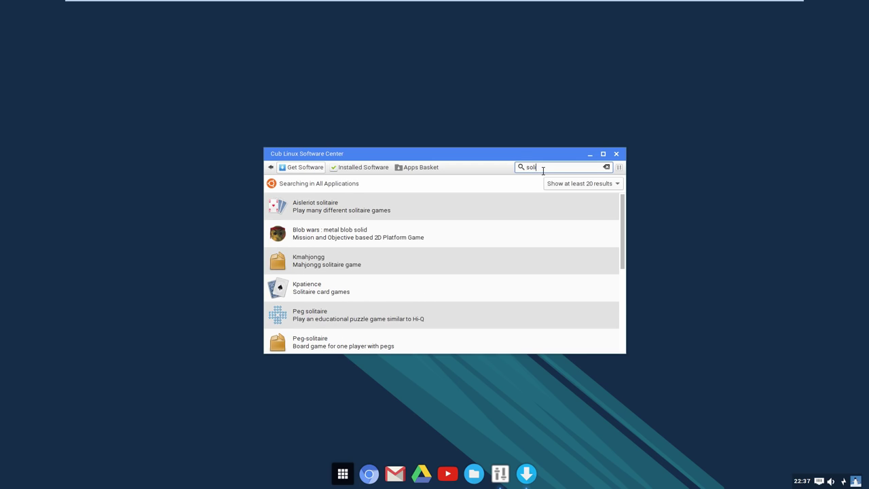
left_click(306, 211)
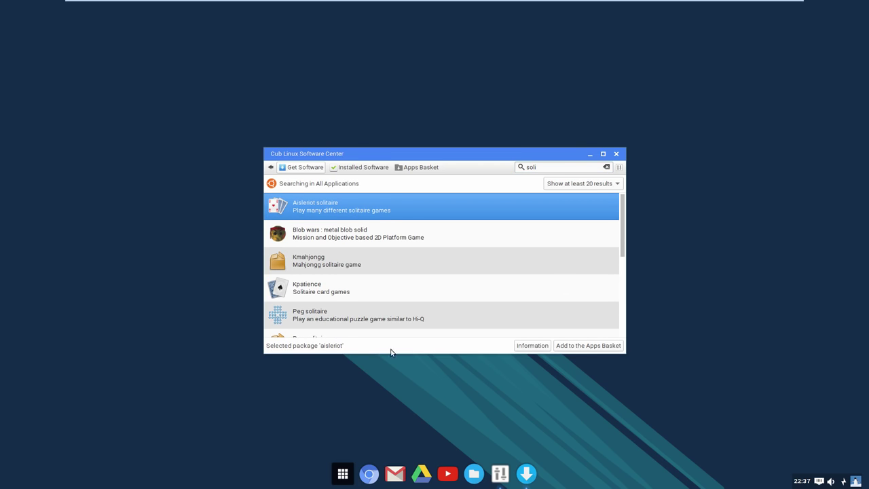
left_click(596, 347)
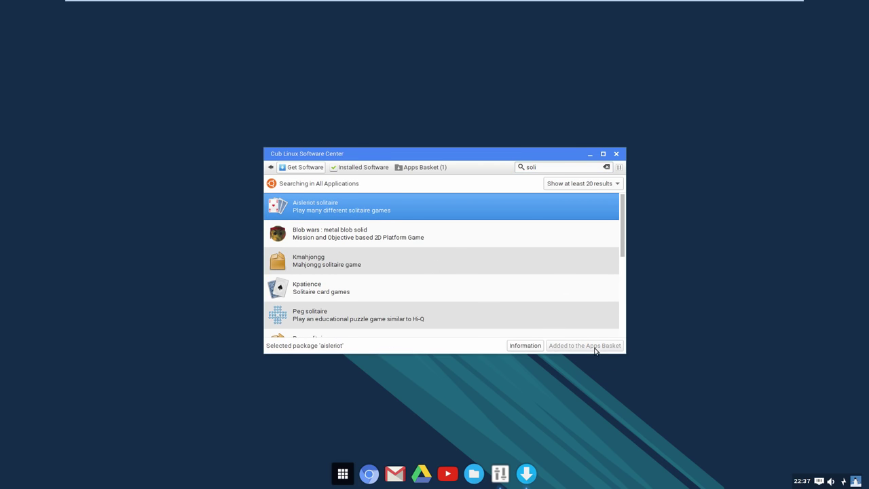
Clear the search and add 3d chess and 7zip from All Applications to the Apps Basket.
key("Escape")
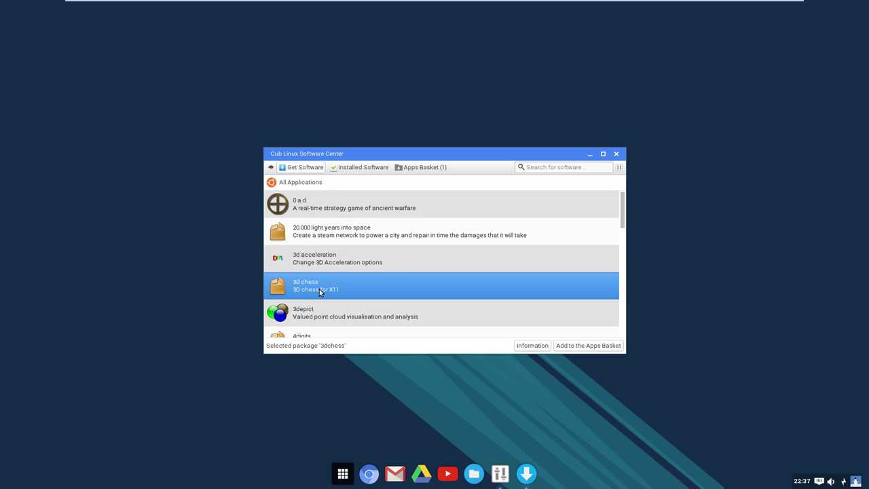
left_click(321, 291)
left_click(599, 346)
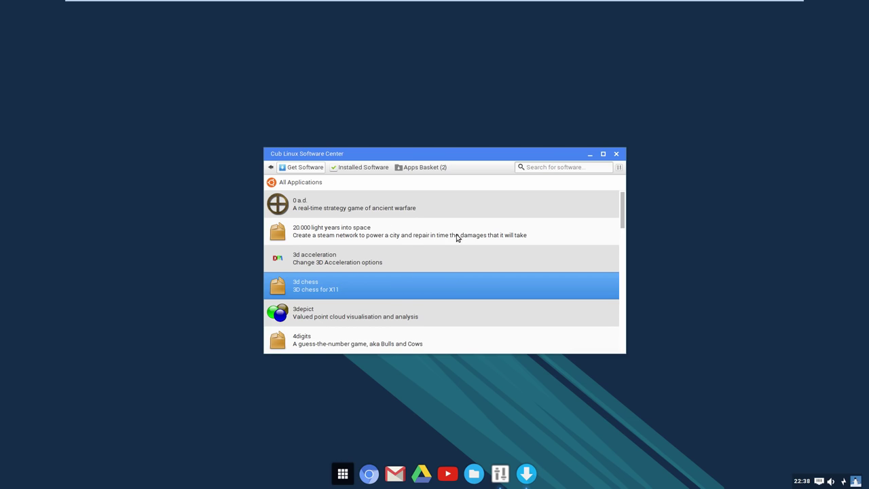
scroll(441, 253, "down", 2)
scroll(440, 252, "down", 2)
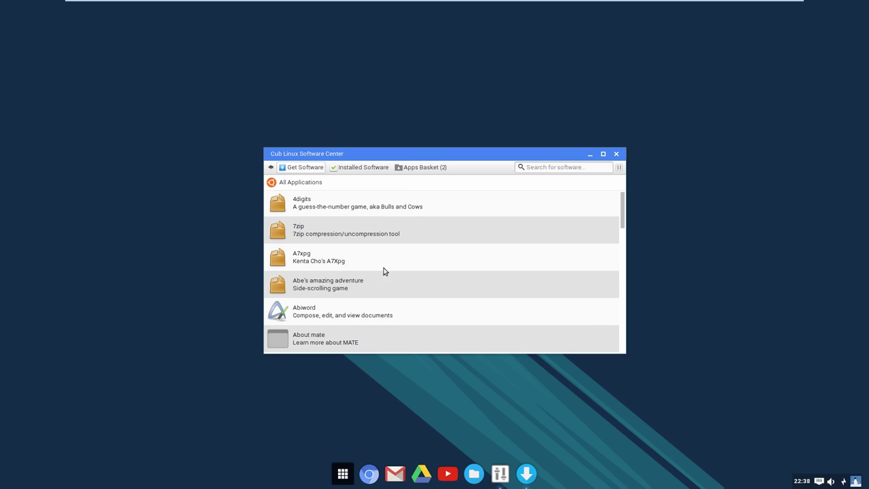
left_click(329, 236)
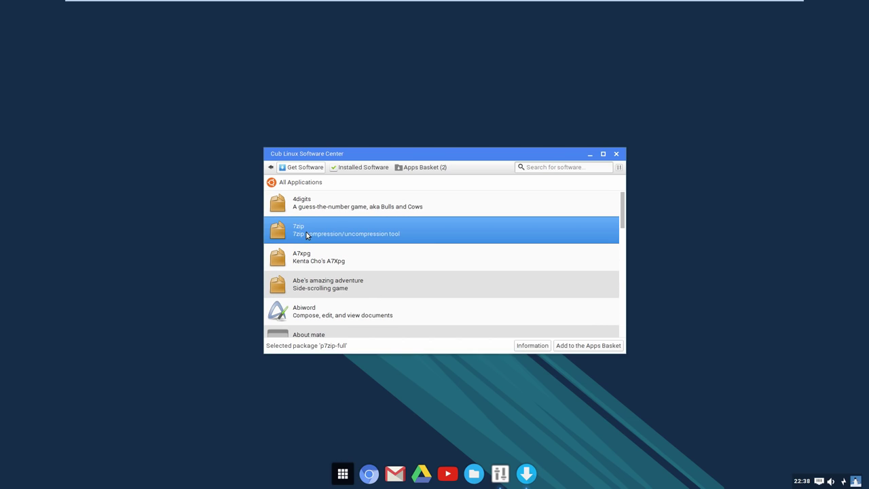
left_click(590, 345)
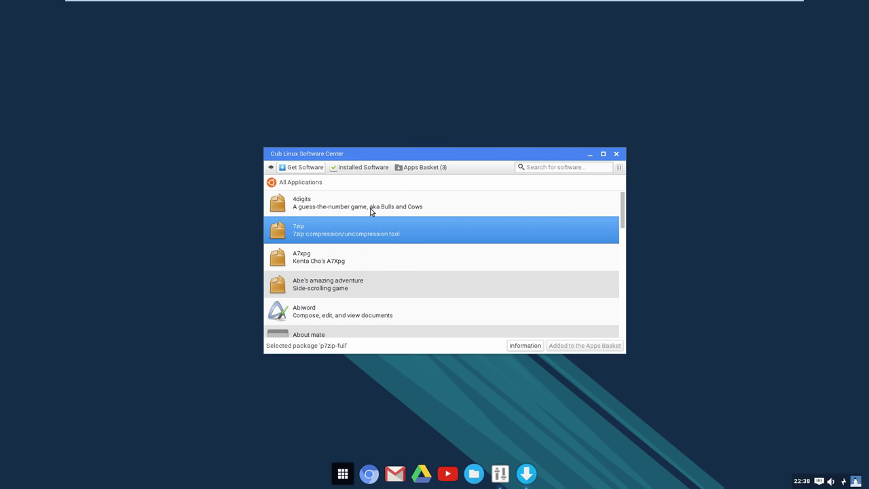
Install the software in the Apps Basket, authenticating with the account password, and close the Software Center once installation finishes.
left_click(407, 173)
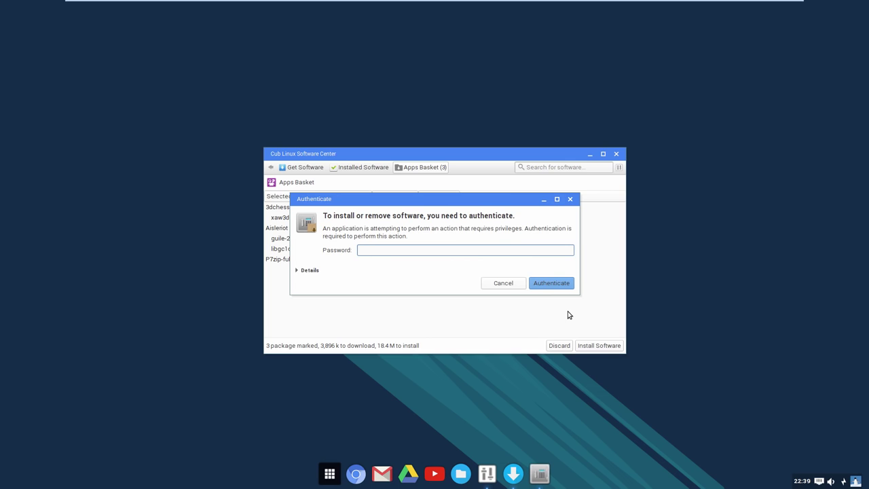
key("Return")
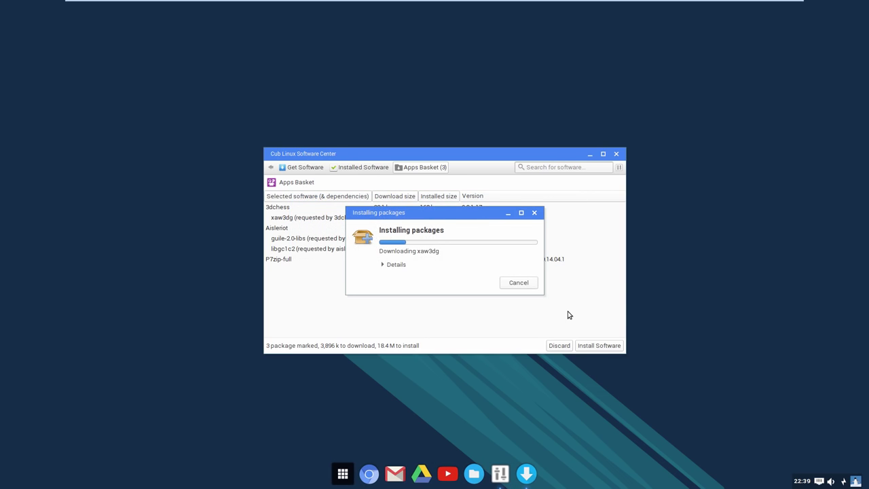
left_click(387, 266)
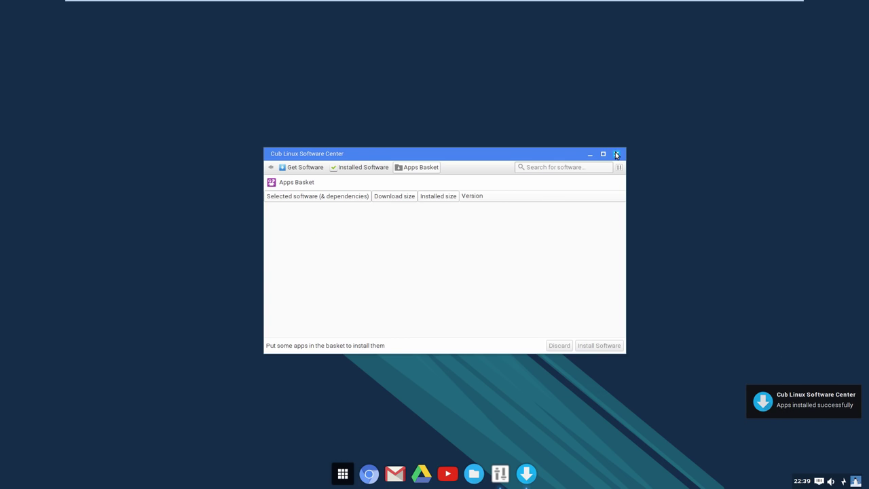
left_click(615, 154)
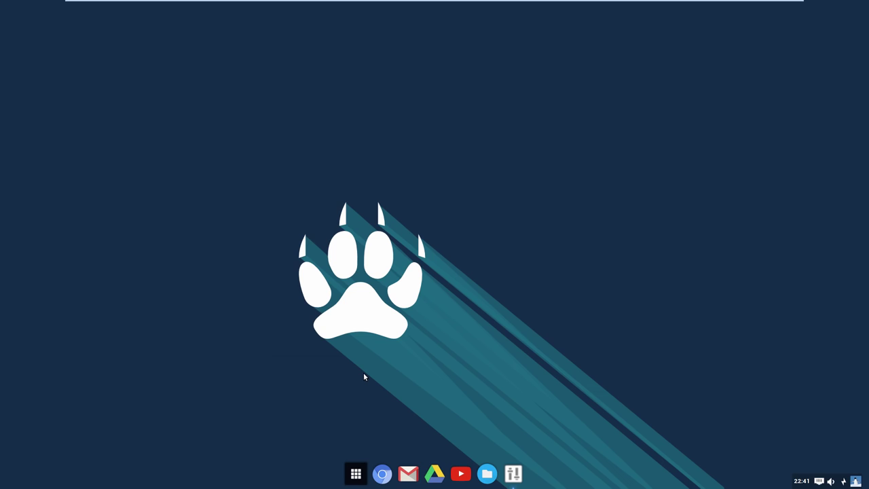
Launch AisleRiot Solitaire from the Games category of the applications menu.
left_click(364, 476)
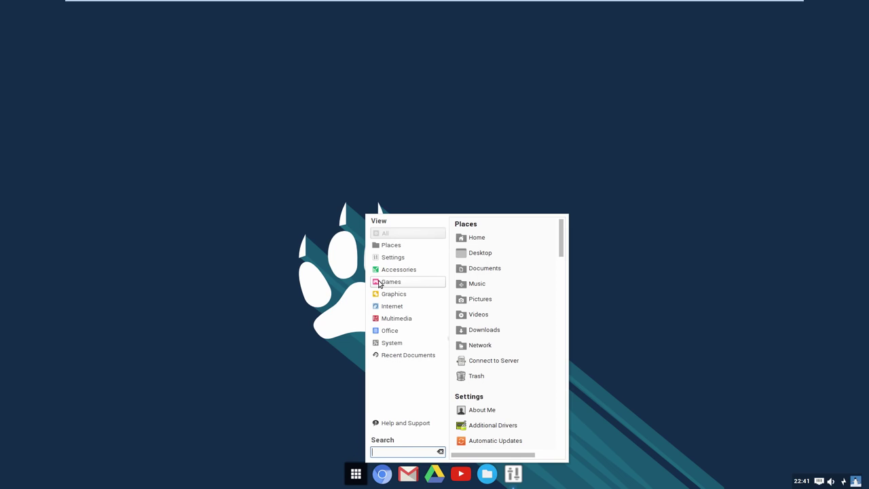
left_click(406, 285)
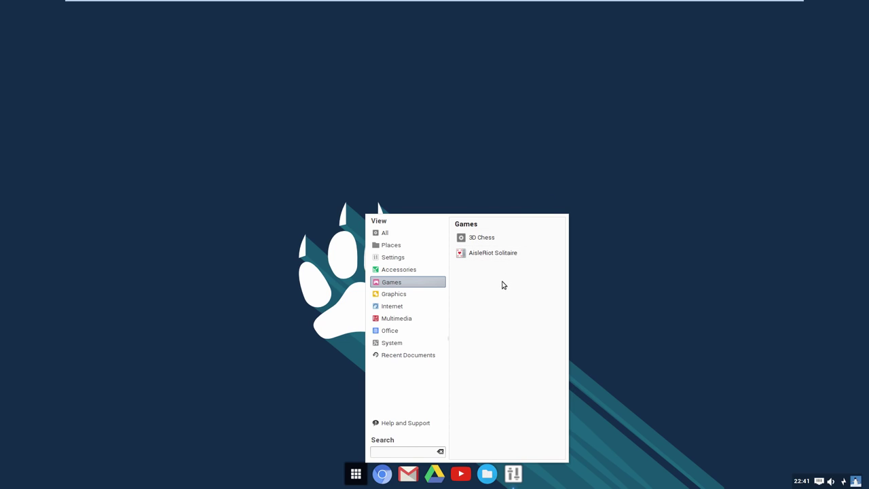
left_click(502, 252)
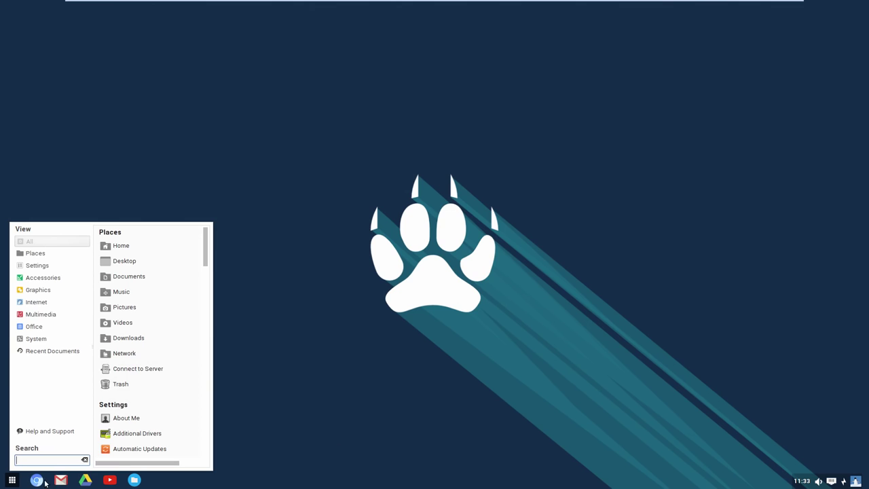
Dismiss the applications menu and inspect the system tray's calendar, volume control and network connections.
left_click(292, 391)
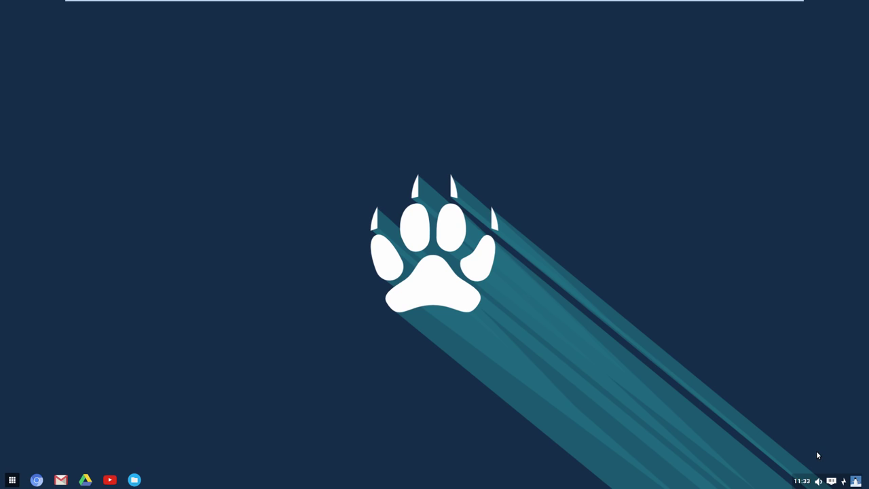
left_click(801, 481)
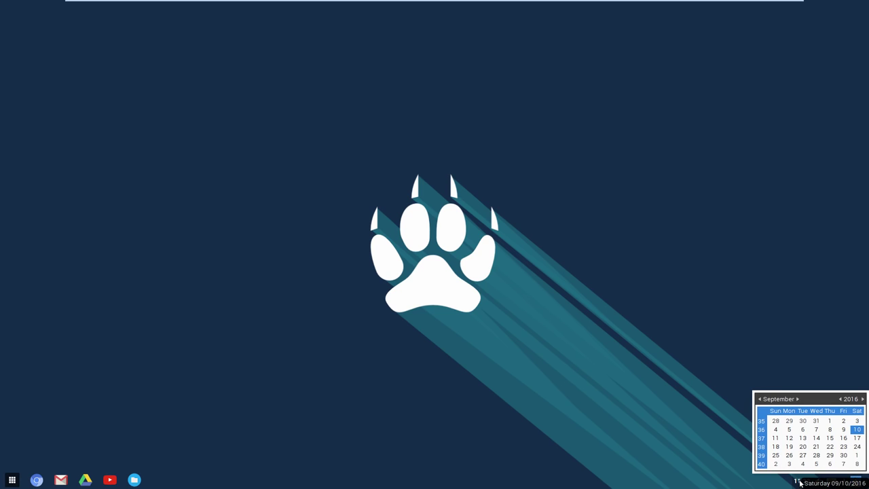
mouse_move(818, 482)
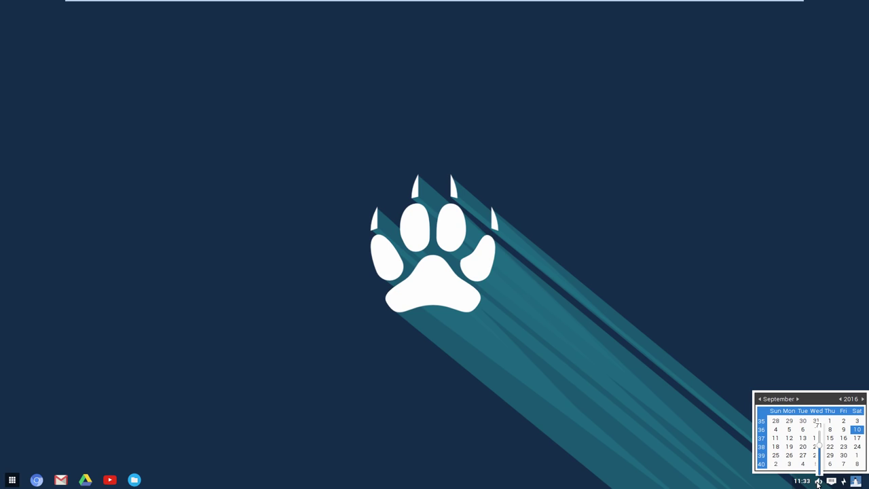
left_click(802, 483)
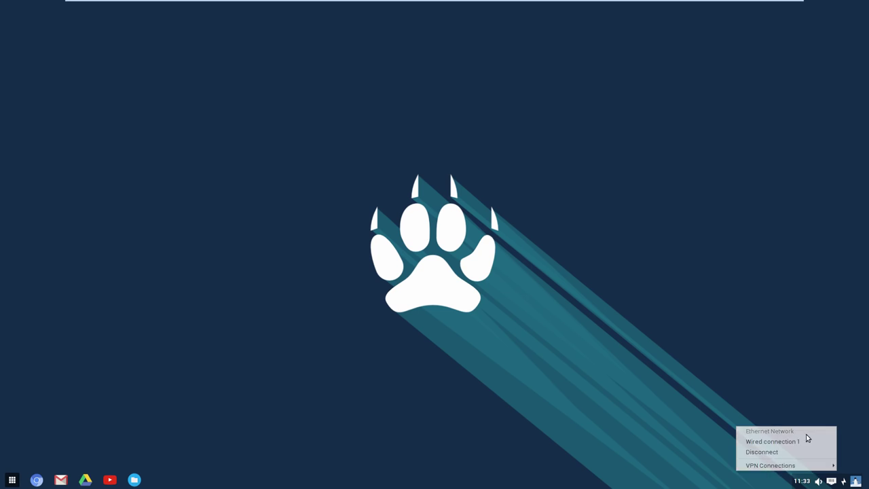
Review the General, System, Display and Devices settings of Xfce Power Manager, and close it.
left_click(843, 481)
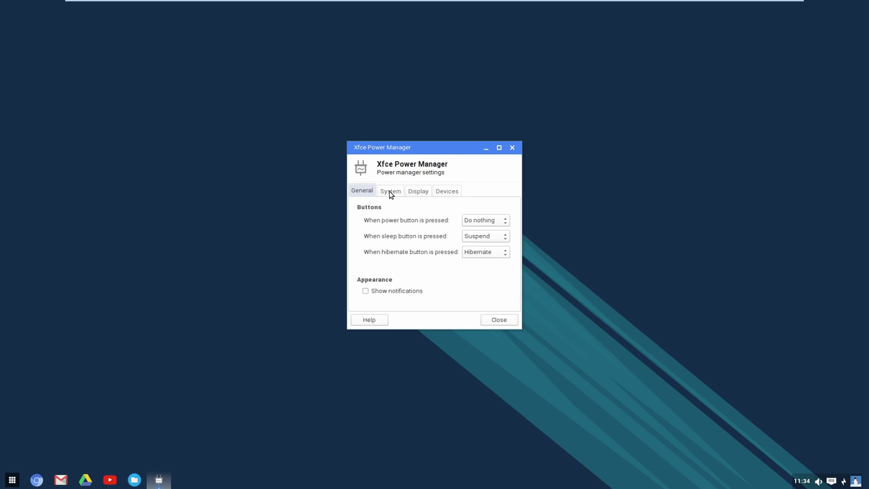
left_click(443, 192)
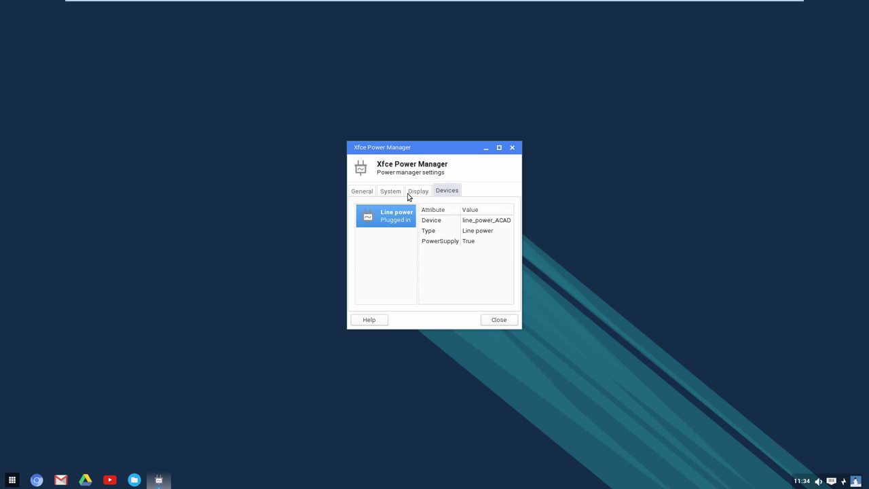
left_click(362, 192)
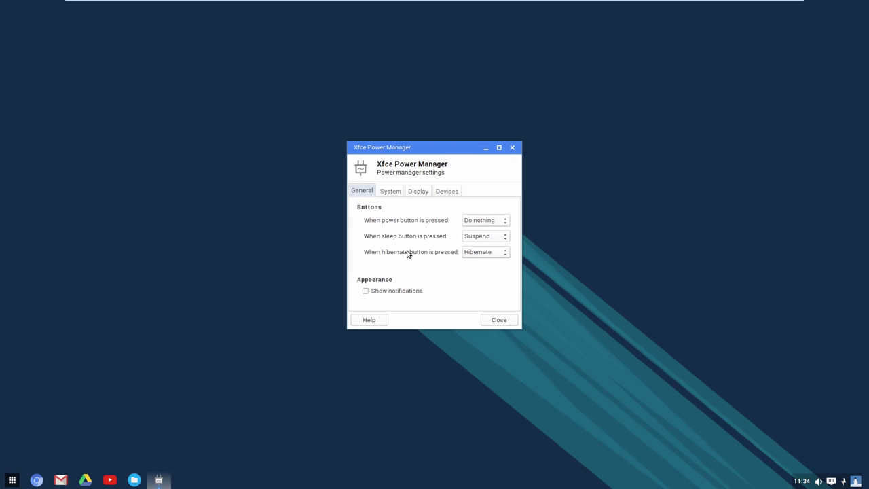
left_click(394, 194)
left_click(417, 197)
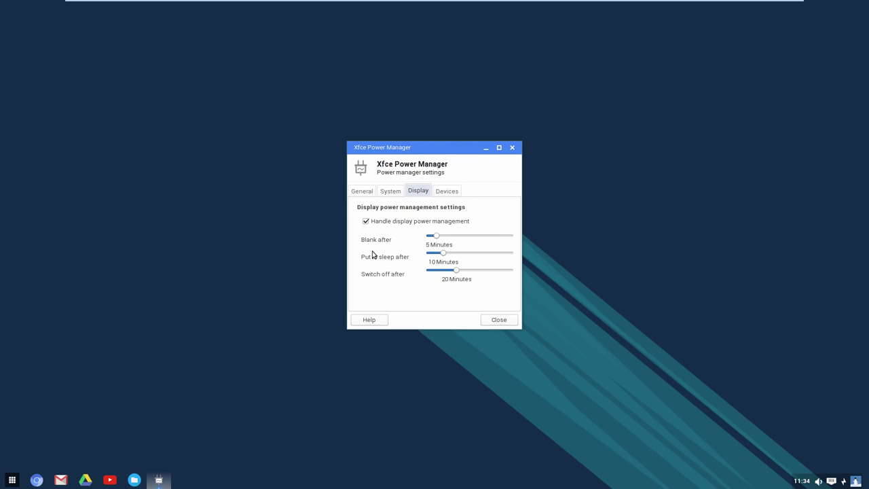
left_click(453, 191)
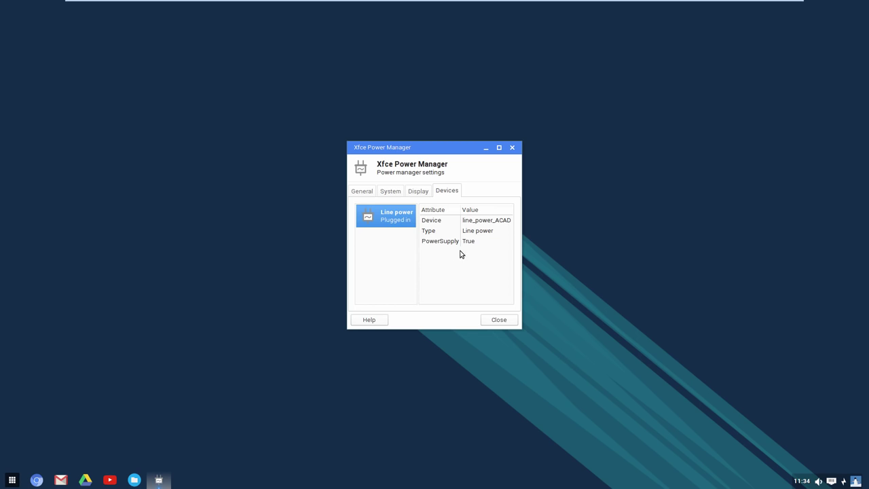
left_click(512, 319)
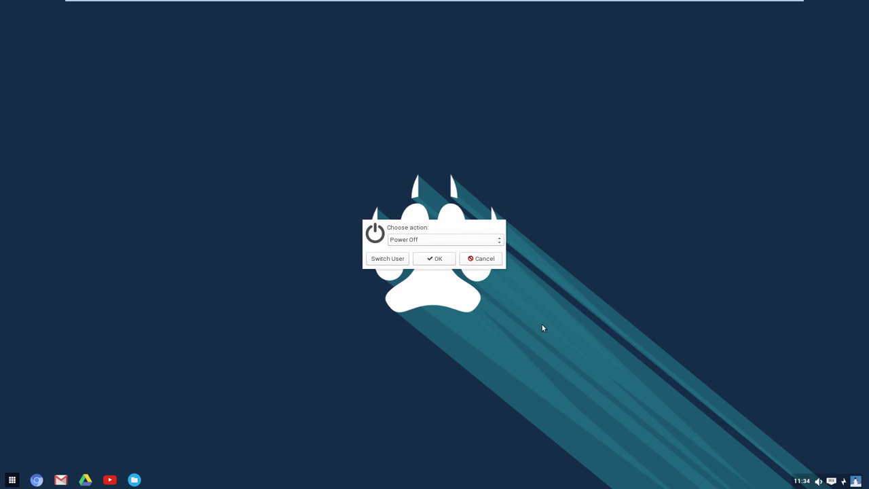
View the available actions in the power-off dialog and cancel it without choosing one.
left_click(478, 238)
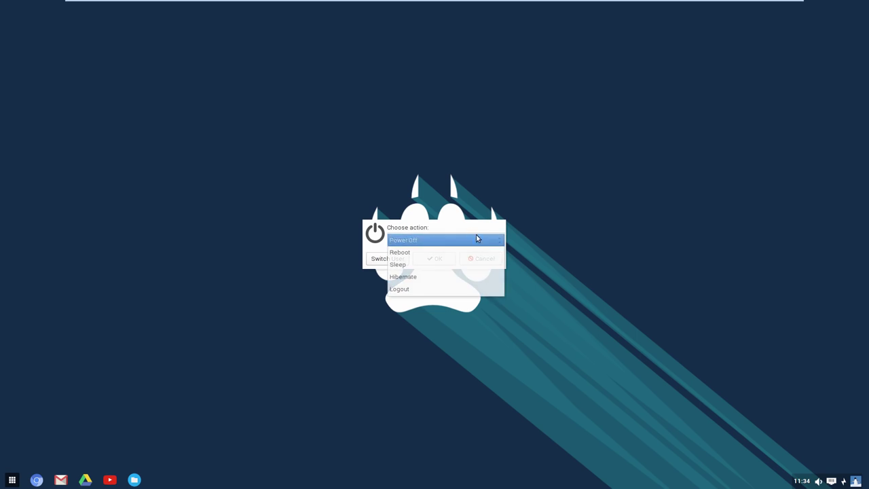
left_click(378, 226)
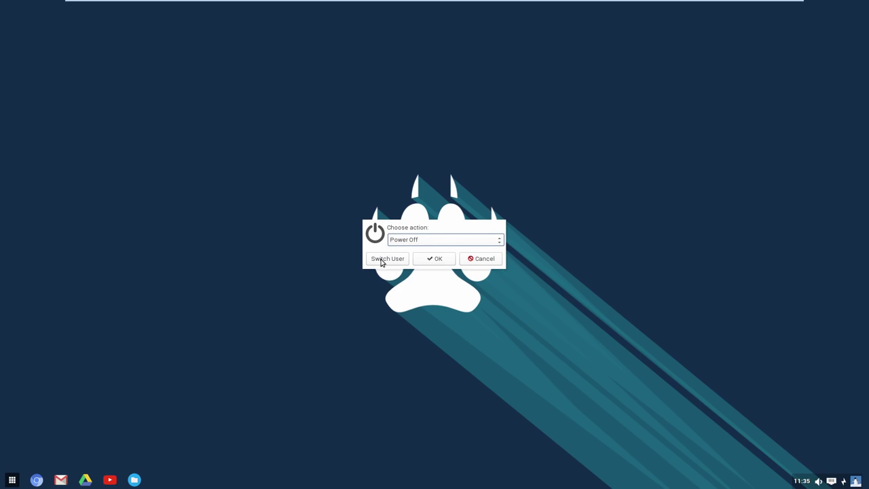
left_click(483, 259)
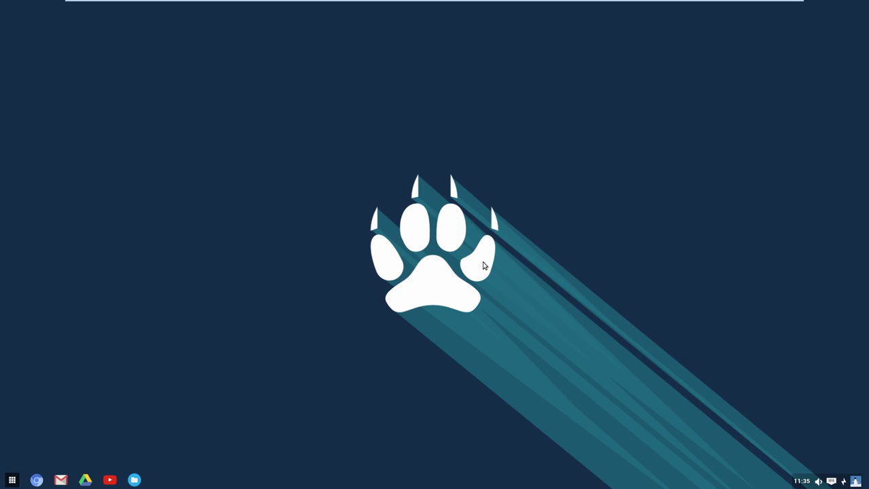